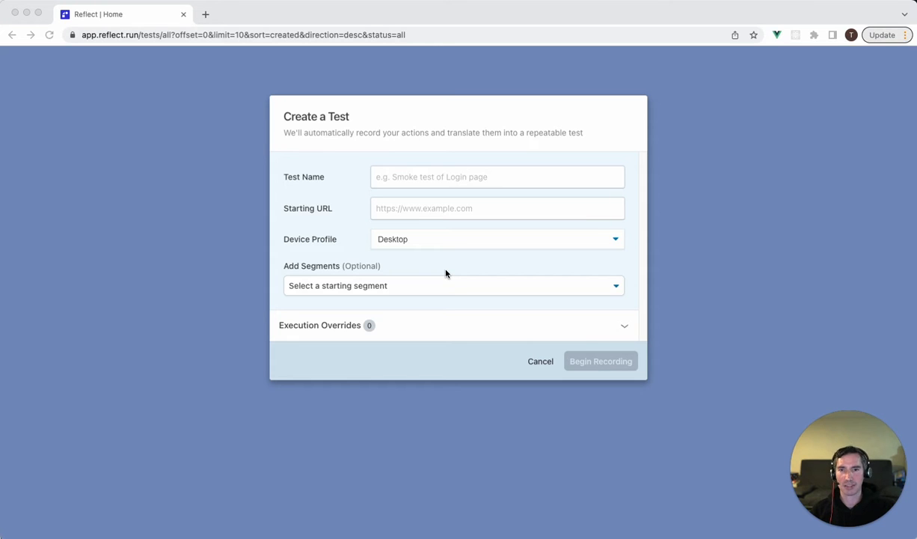
# Step: Name the test "Editing a card" and set its starting URL to trello.com
pyautogui.click(460, 178)
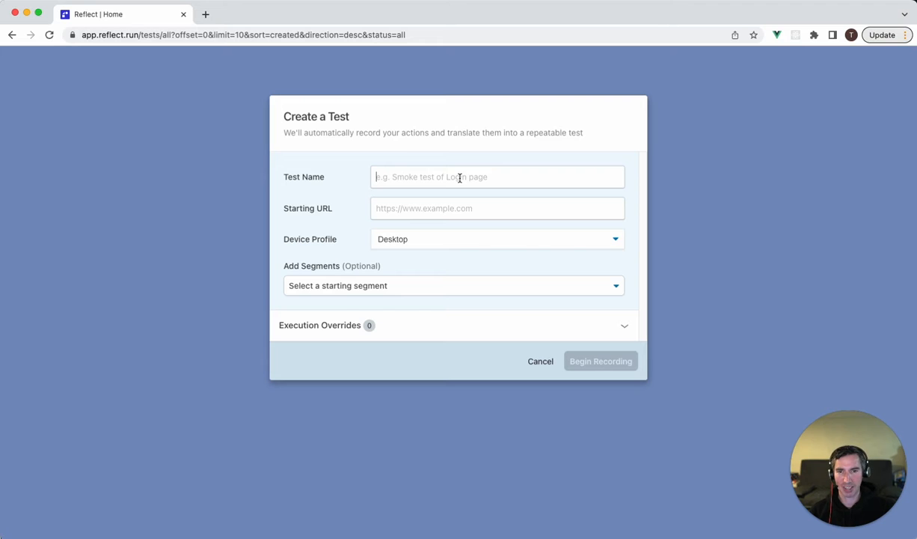
pyautogui.write('Editing a card')
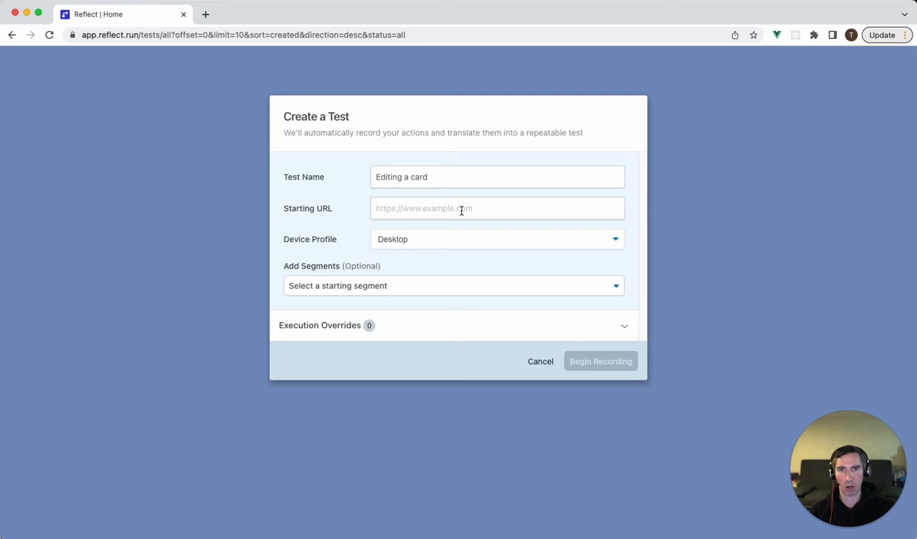
pyautogui.write('trel')
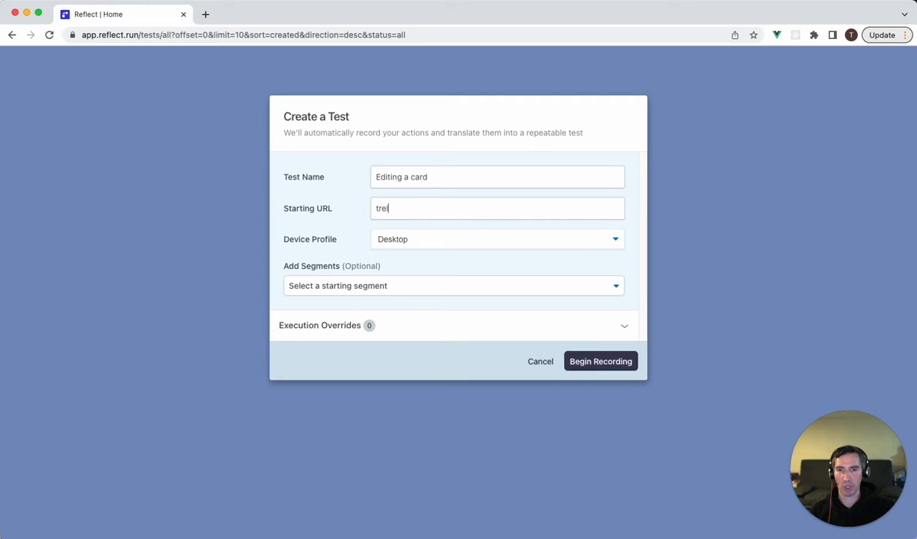
pyautogui.write('lo.com')
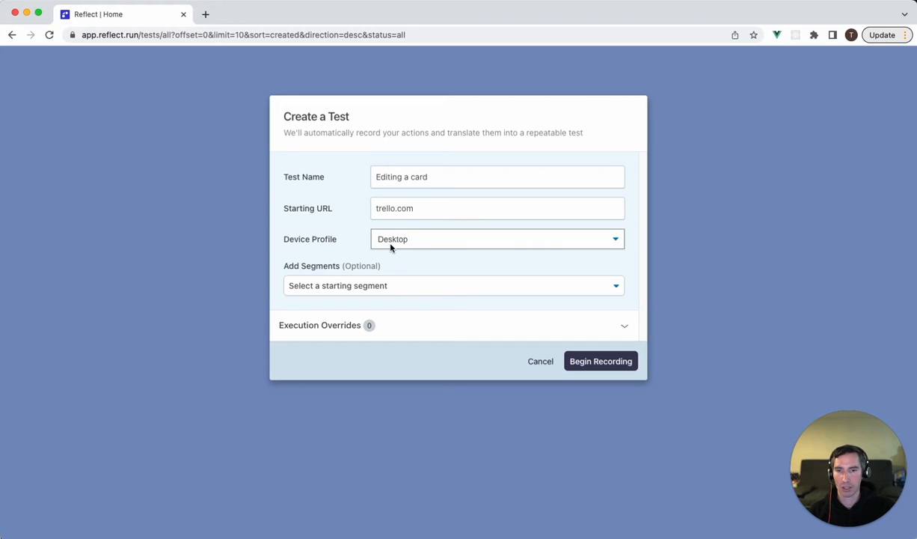
# Step: Add the "Log into Trello" segment as the starting segment and begin recording the test
pyautogui.click(335, 286)
pyautogui.write('trello')
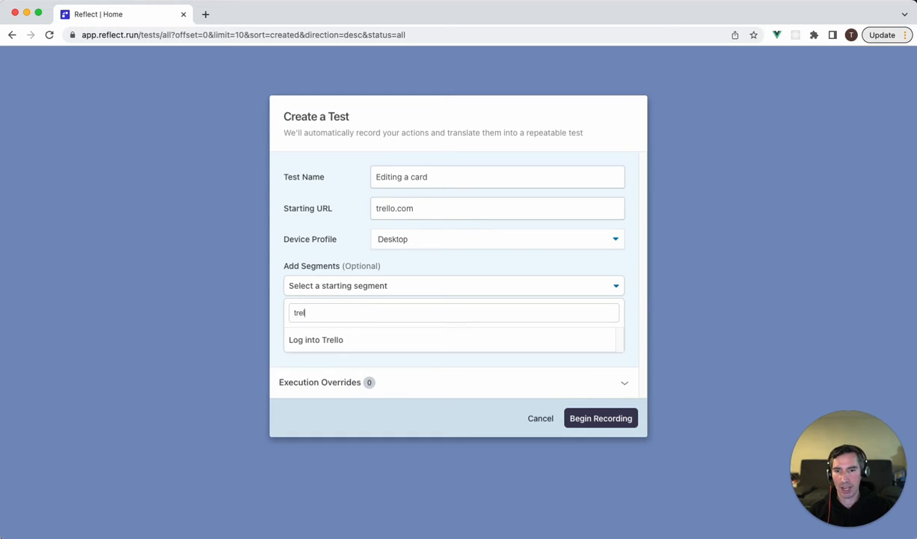
pyautogui.click(332, 340)
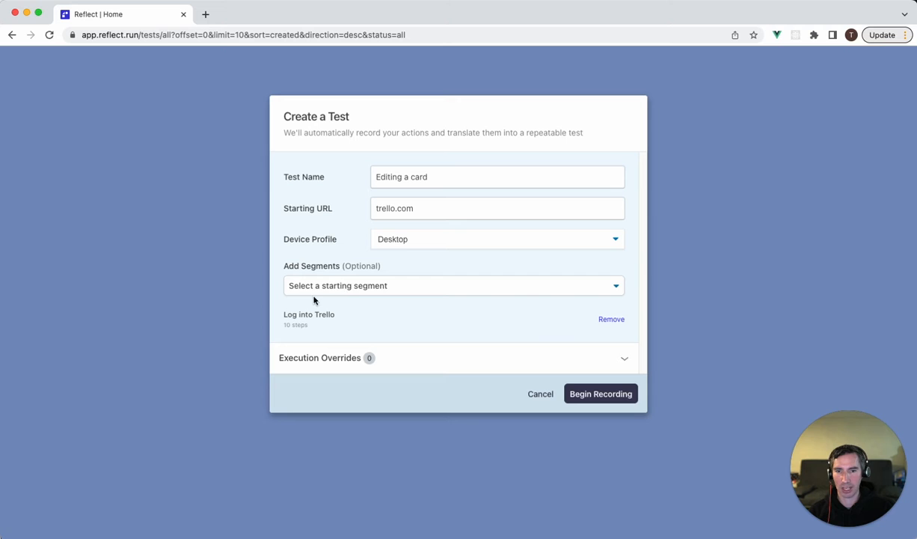
pyautogui.click(602, 392)
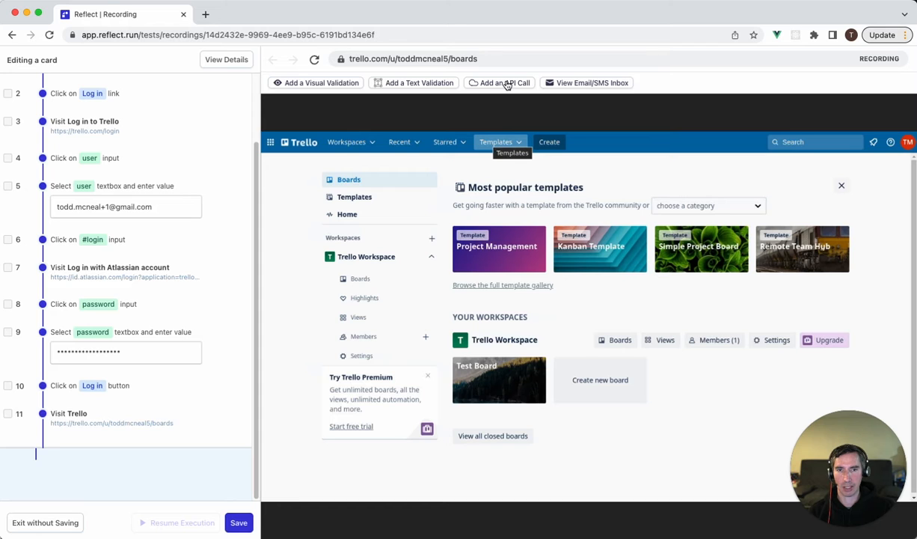
pyautogui.click(501, 83)
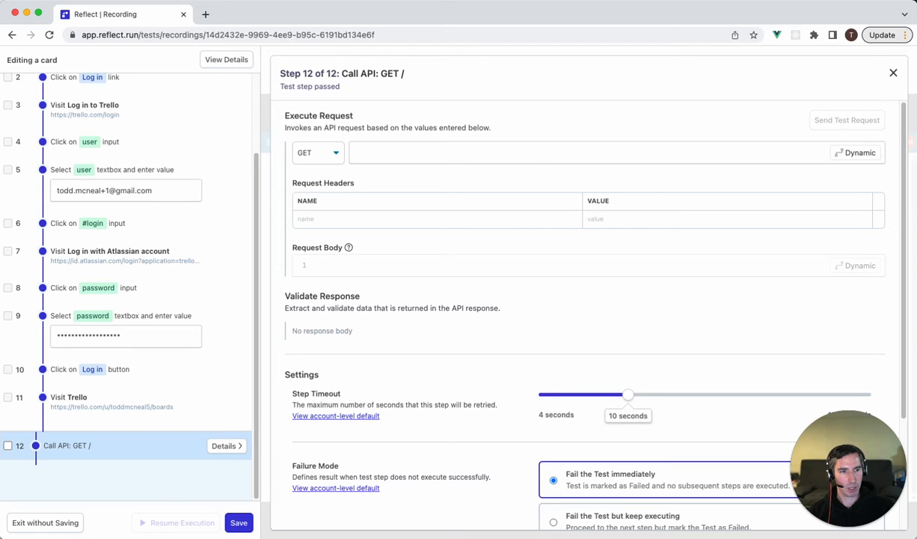
pyautogui.press('super+Tab')
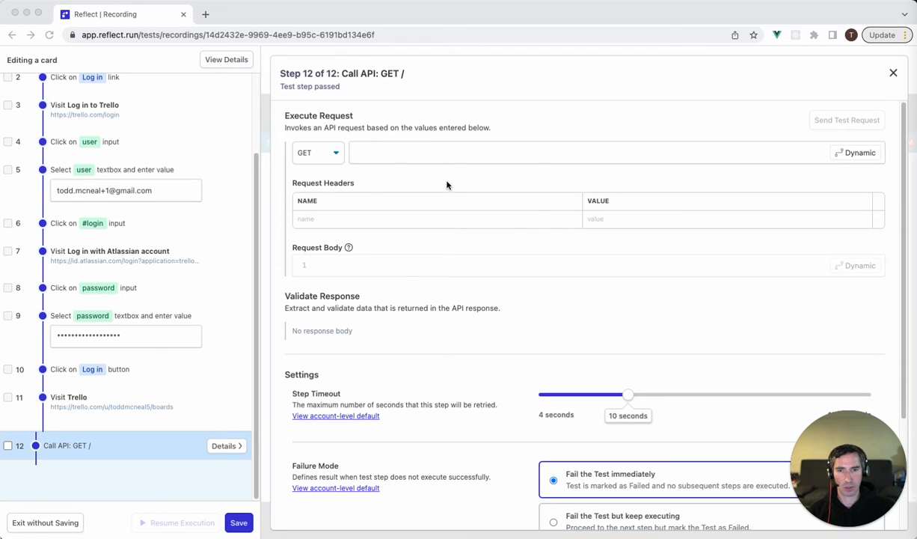
pyautogui.click(378, 153)
pyautogui.write('https://api.trello.com/1/cards')
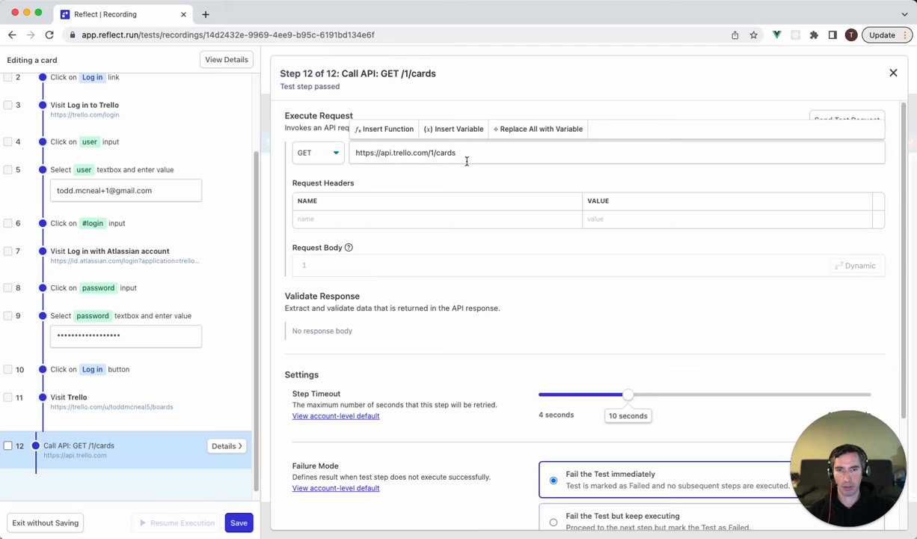
pyautogui.click(313, 153)
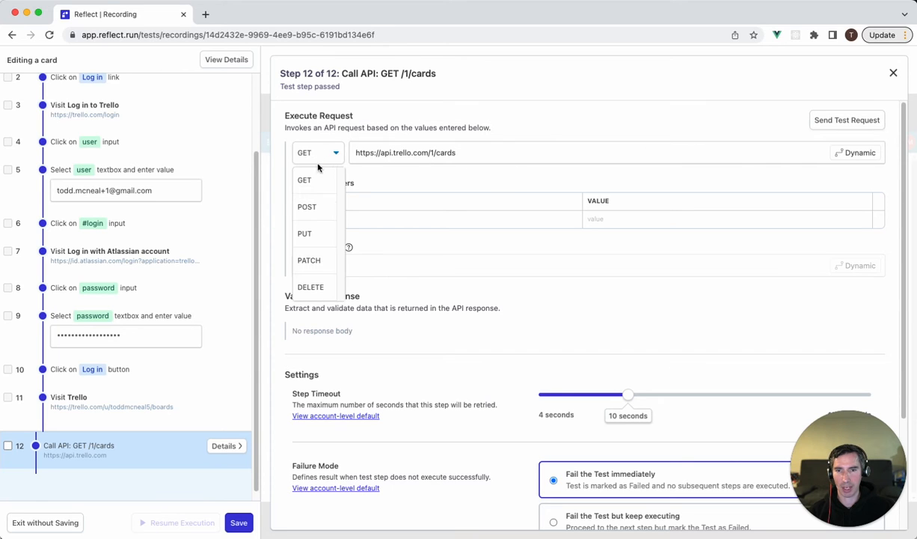
pyautogui.click(306, 206)
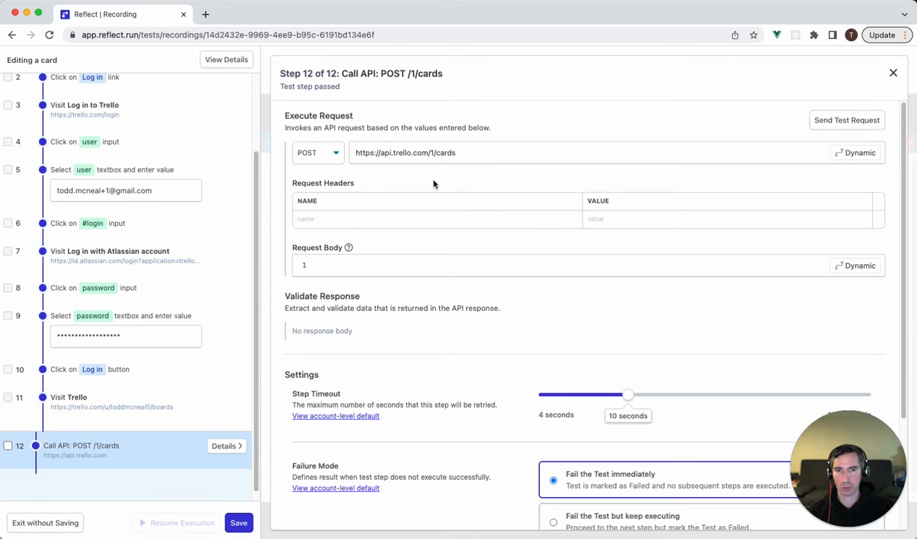
# Step: Append key and token query parameters to the request URL, filled by the Trello API Key and Trello Token variables
pyautogui.click(490, 153)
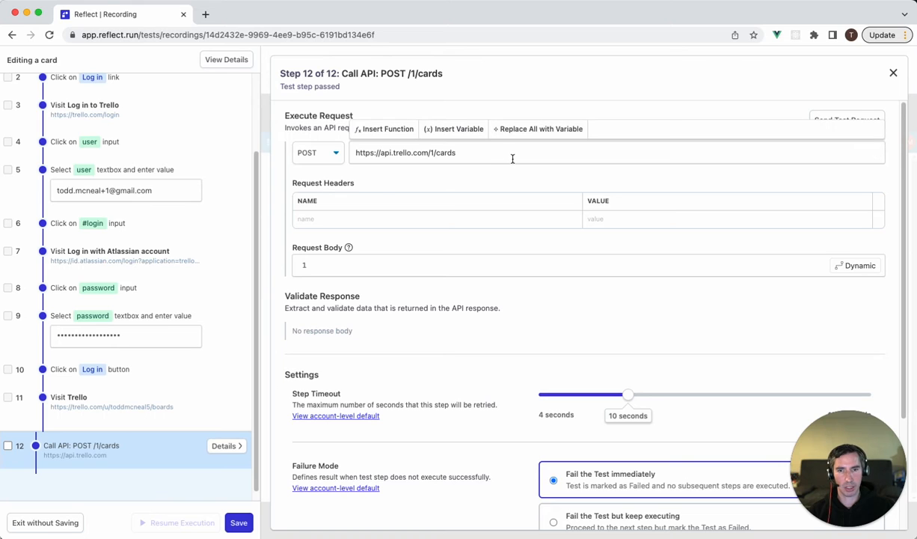
pyautogui.write('?key=')
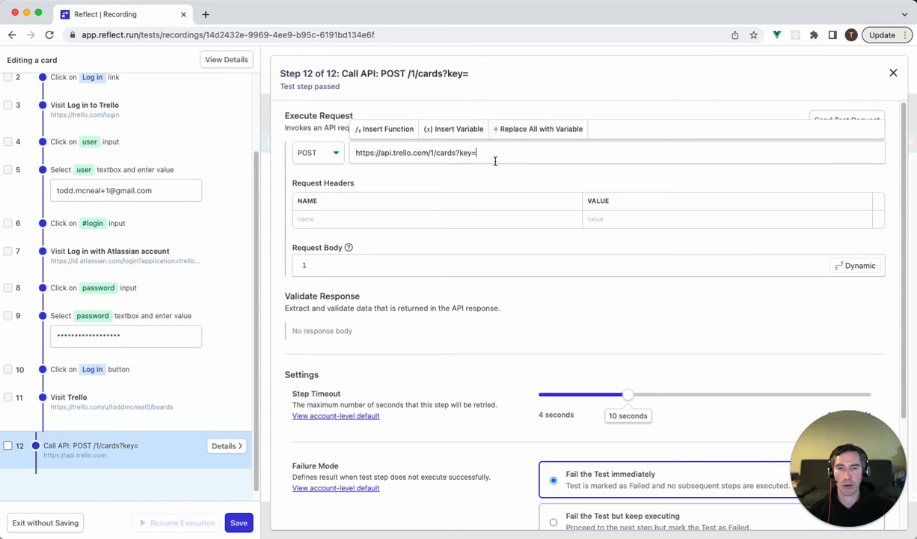
pyautogui.click(457, 130)
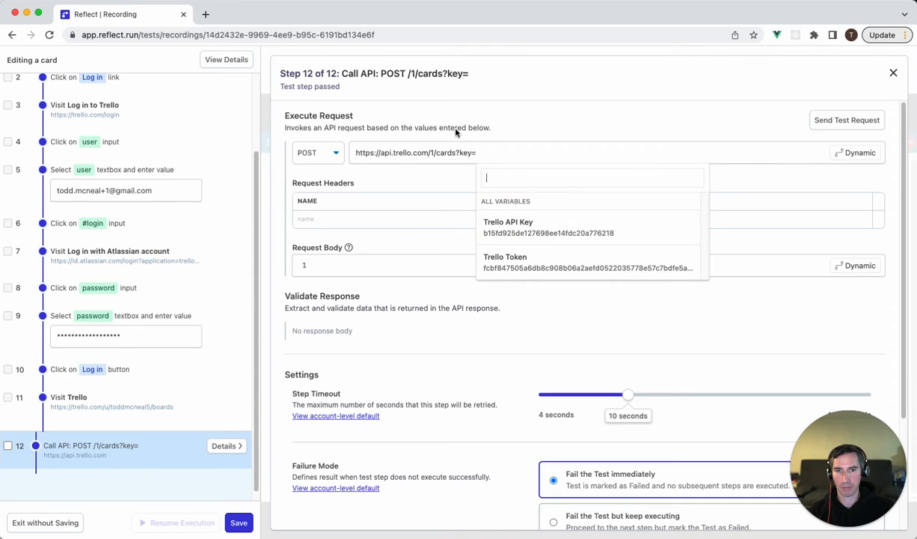
pyautogui.click(537, 230)
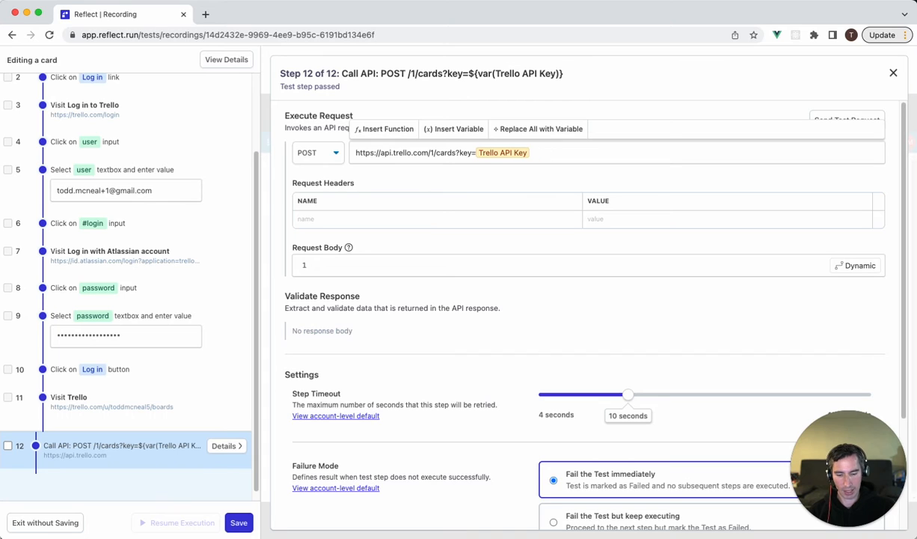
pyautogui.write('&token')
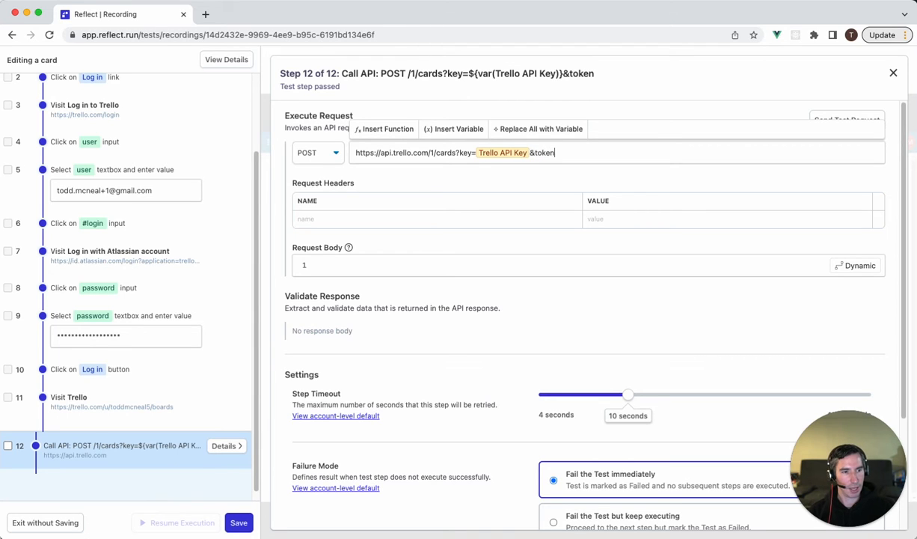
pyautogui.write('=')
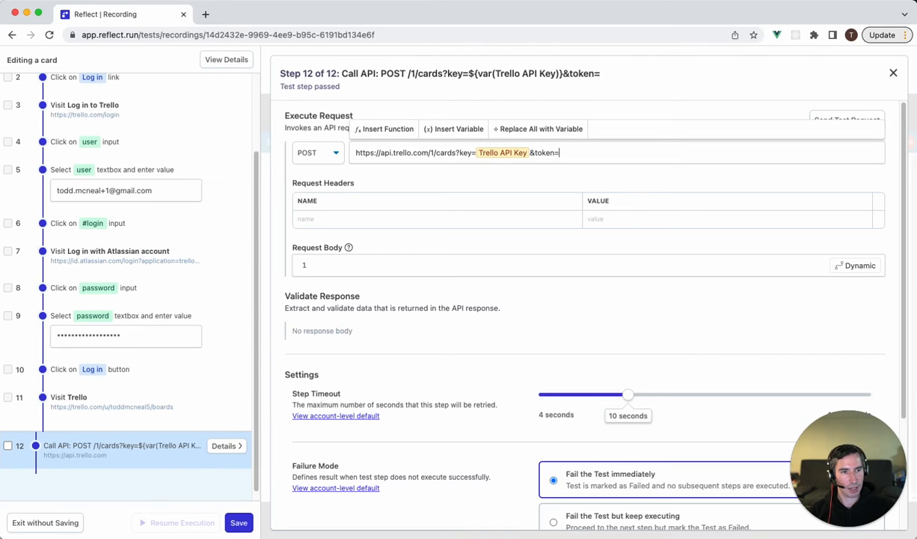
pyautogui.click(455, 130)
pyautogui.click(587, 245)
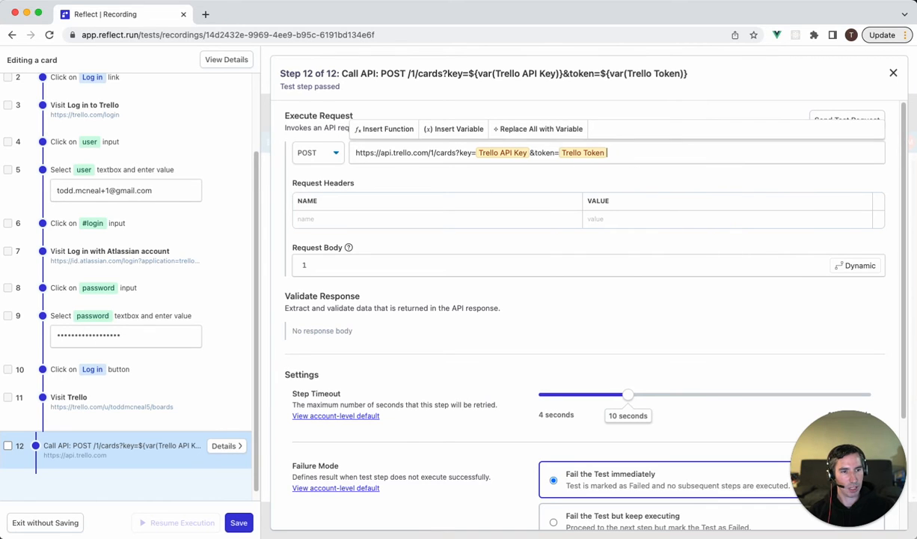
pyautogui.press('super+Tab')
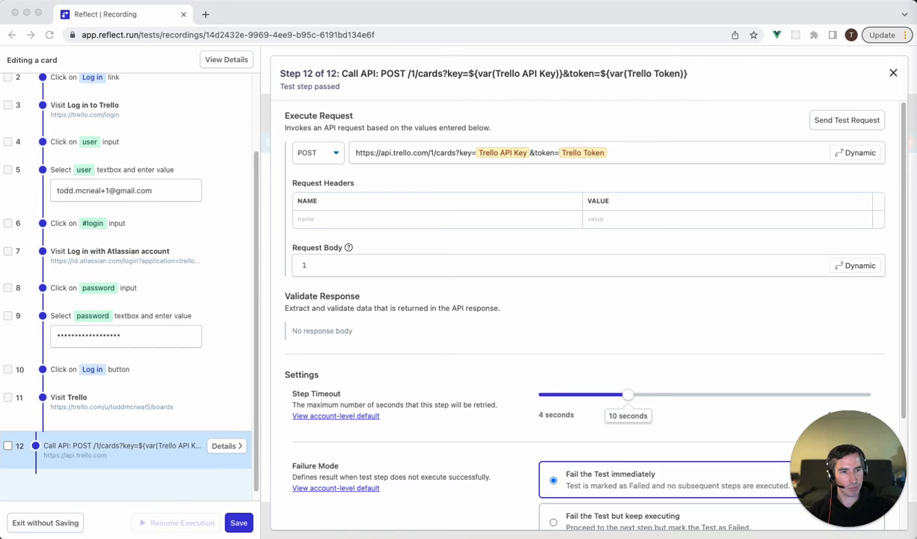
pyautogui.click(591, 149)
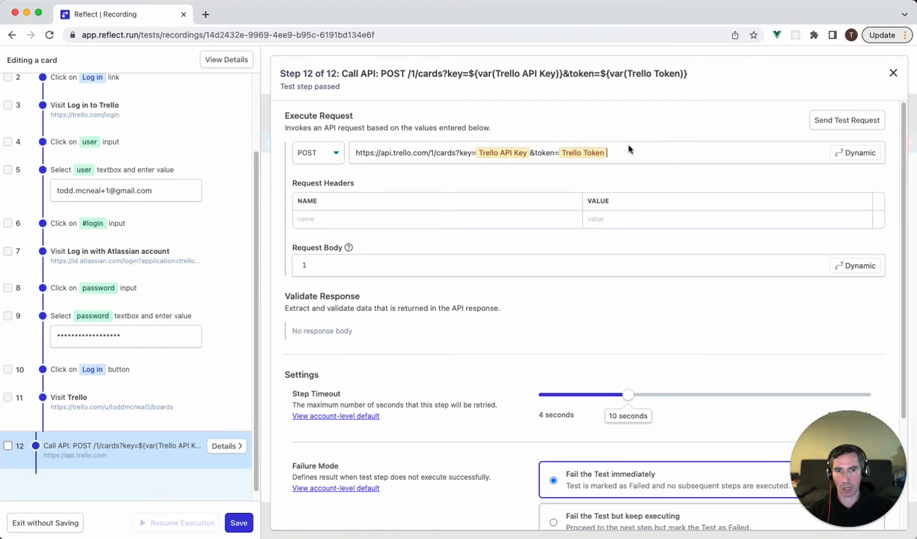
# Step: Try a JSON request body with name set to "Name" and description set to "Description"
pyautogui.click(351, 262)
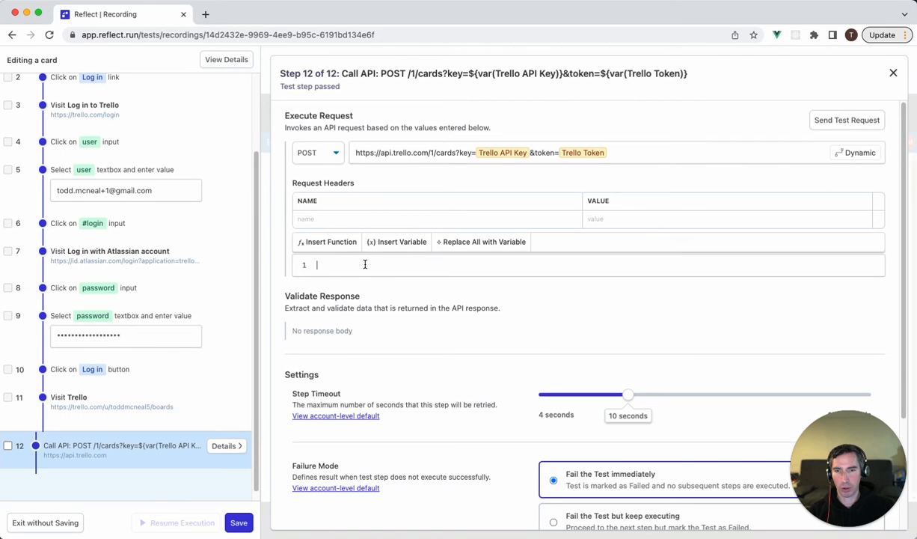
pyautogui.write('{')
pyautogui.press('Return')
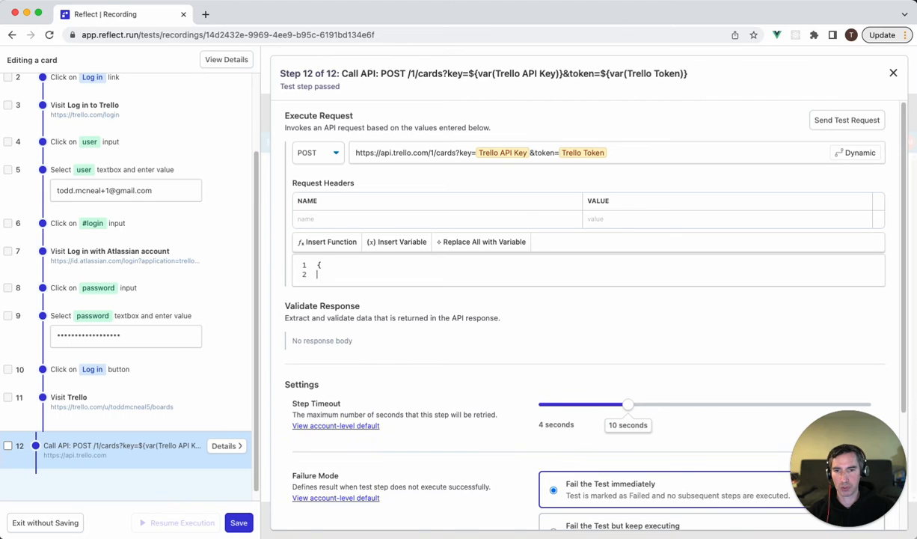
pyautogui.write('"name": ')
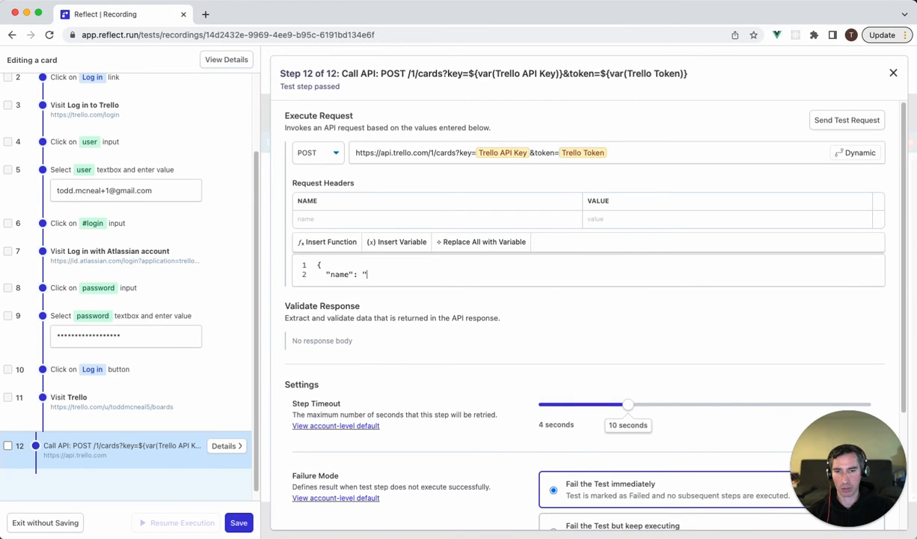
pyautogui.write('"Name",')
pyautogui.press('Return')
pyautogui.write('"')
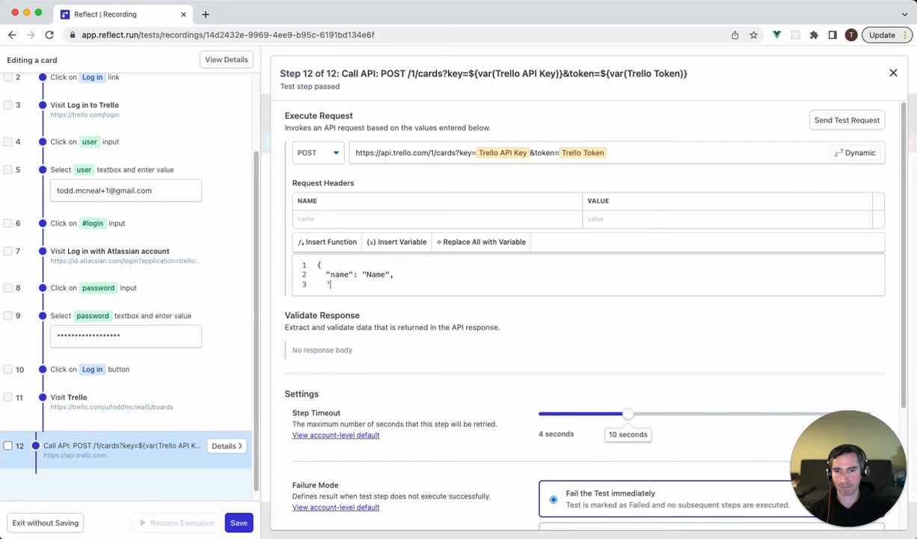
pyautogui.write('description": ')
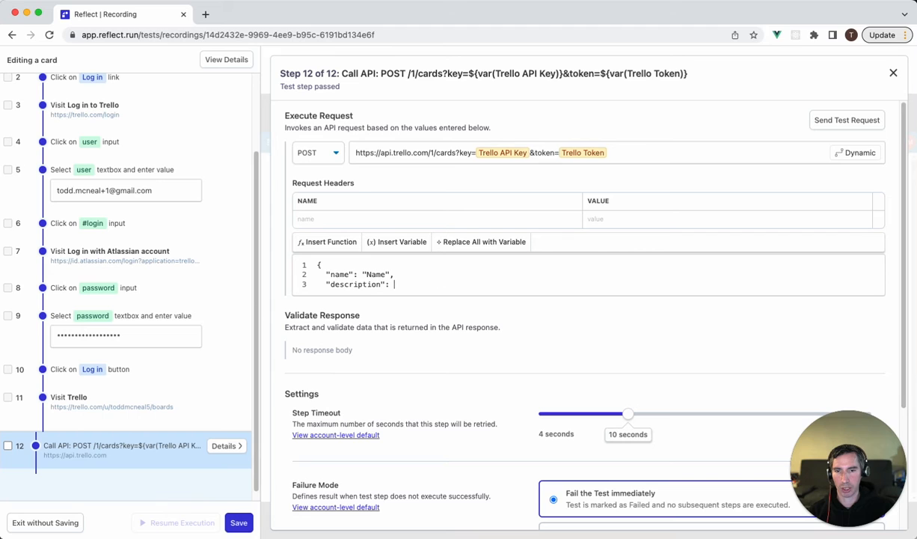
pyautogui.write('"Description"')
pyautogui.press('Return')
pyautogui.write('}')
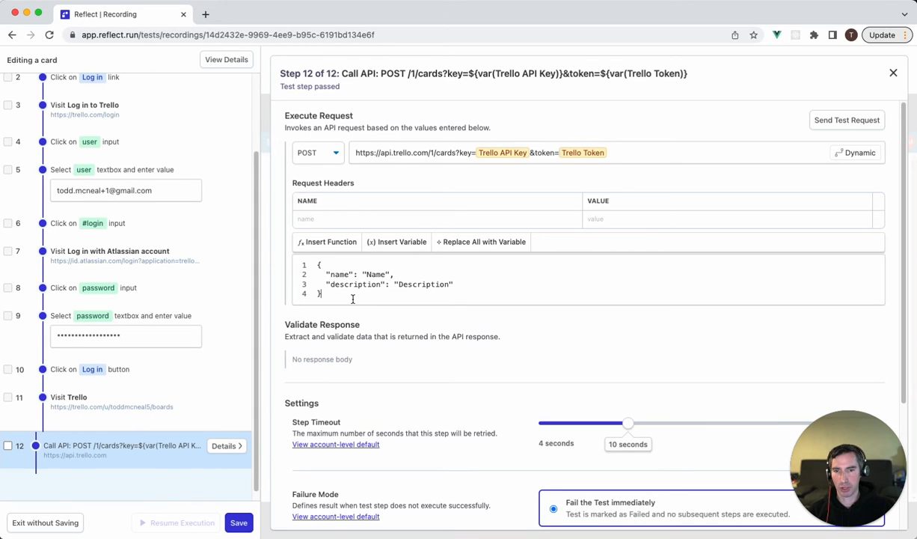
pyautogui.moveTo(352, 298); pyautogui.dragTo(280, 272)
pyautogui.press('BackSpace')
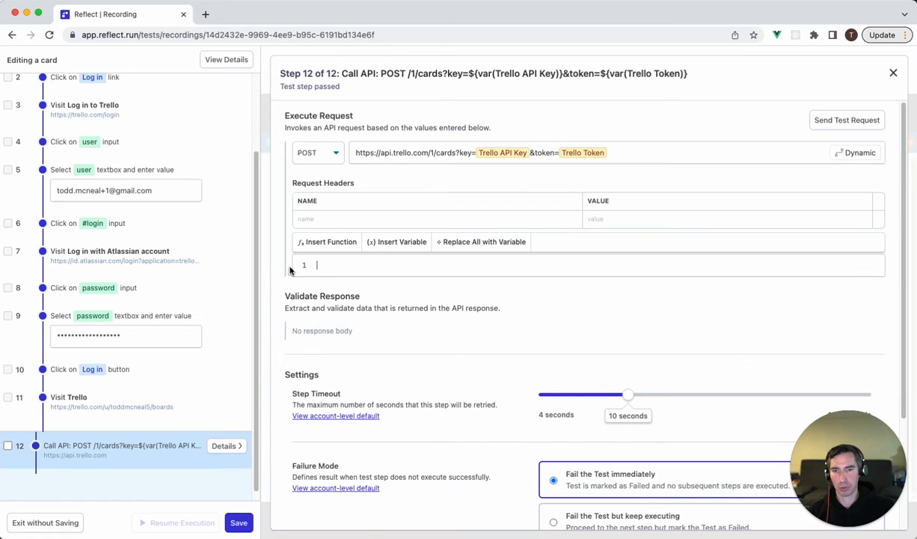
# Step: Append &name=New Card&desc=Description&idList=636a6232b4df61025304e949 to the request URL, with a space following "New Card"
pyautogui.click(640, 154)
pyautogui.press('super+v')
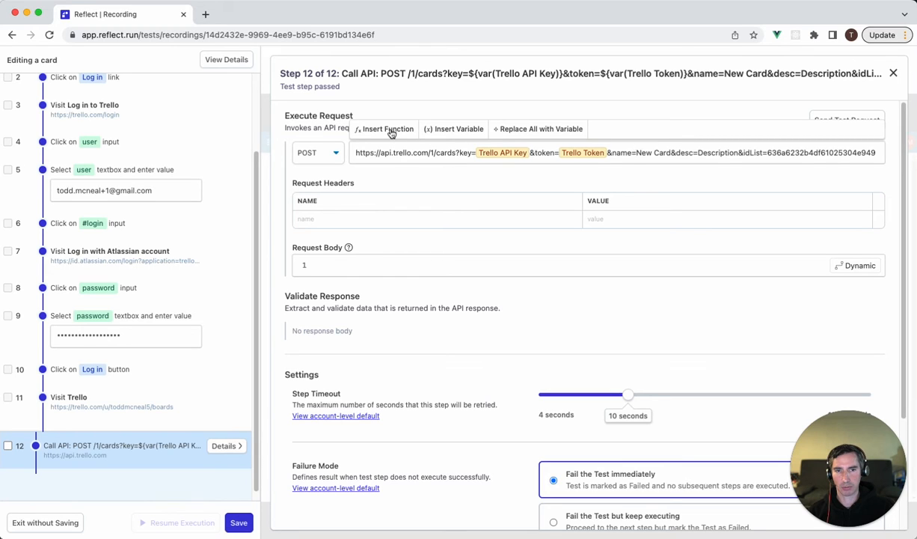
pyautogui.click(670, 153)
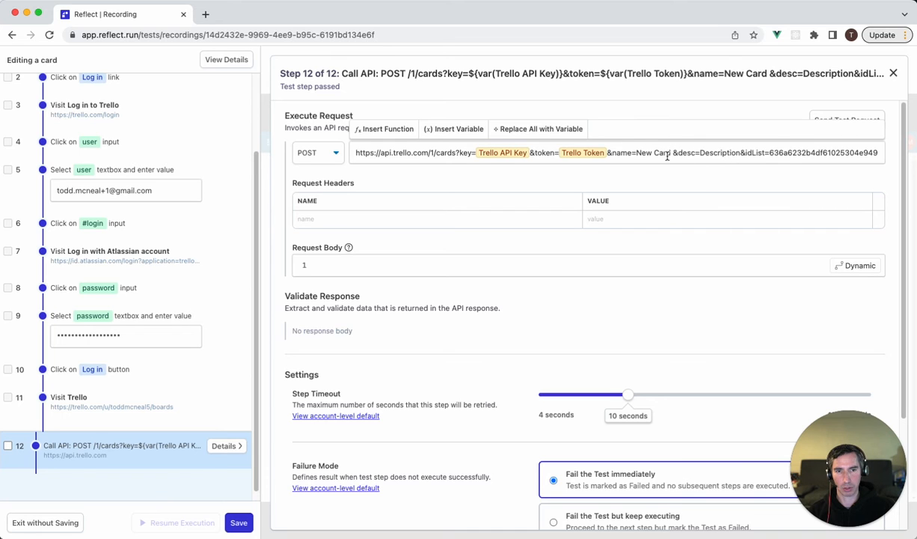
# Step: Insert a num() random number function with 7 digits directly after "New Card" in the request URL
pyautogui.click(383, 132)
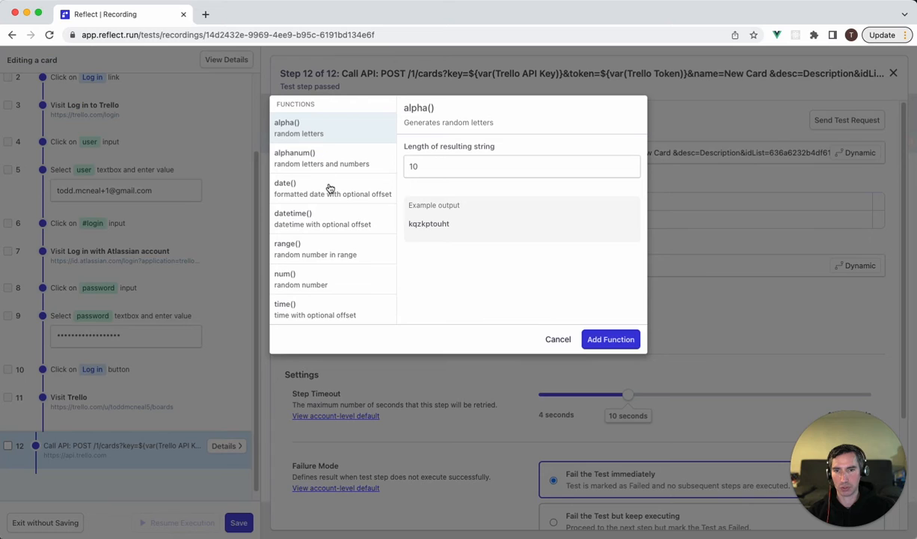
pyautogui.click(317, 275)
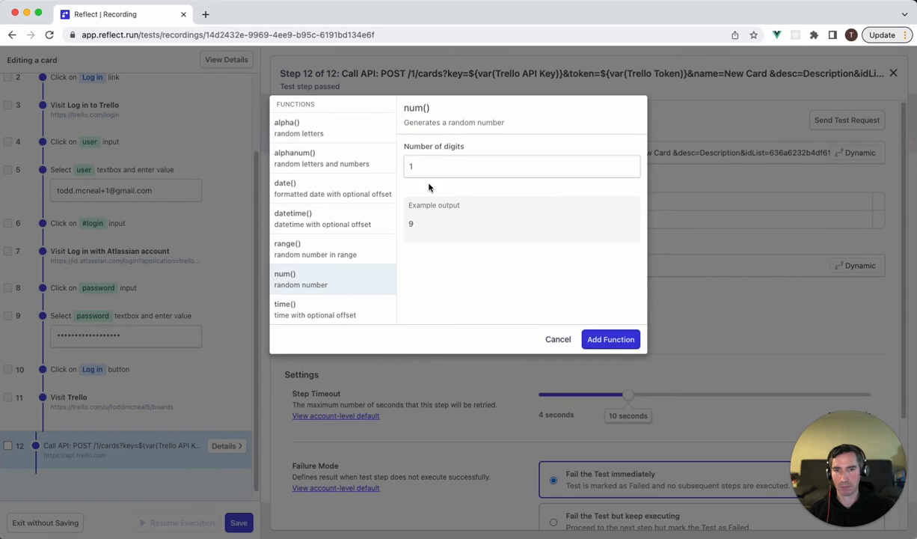
pyautogui.click(631, 162)
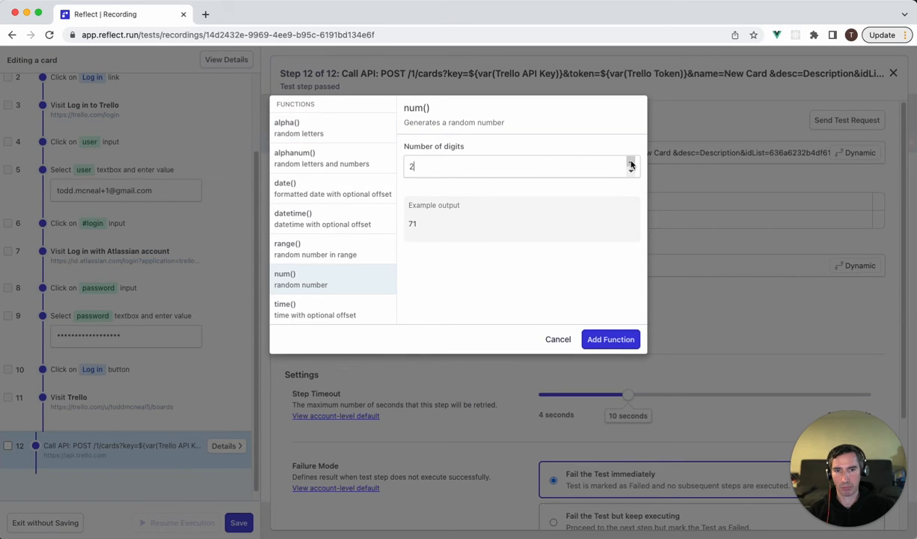
pyautogui.click(631, 161)
pyautogui.click(631, 162)
pyautogui.click(630, 161)
pyautogui.click(630, 162)
pyautogui.click(630, 162)
pyautogui.click(610, 338)
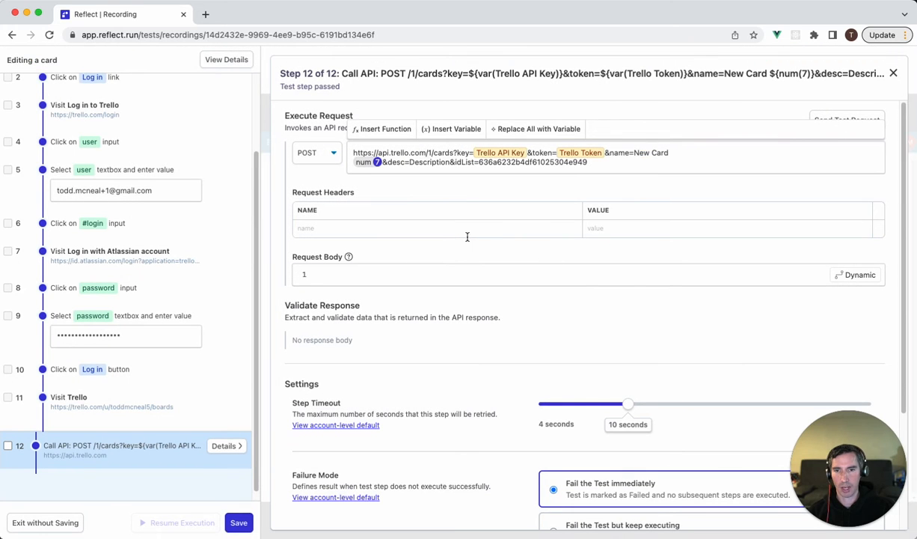
pyautogui.click(709, 108)
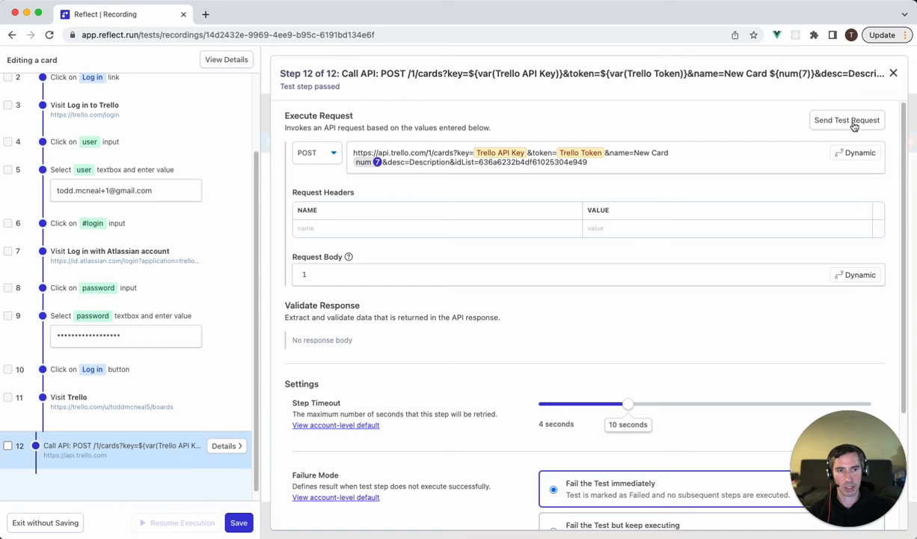
# Step: Send the test API request and assign the shortUrl value of its response to a variable named "card url"
pyautogui.click(842, 122)
pyautogui.scroll(-5, 550, 266)
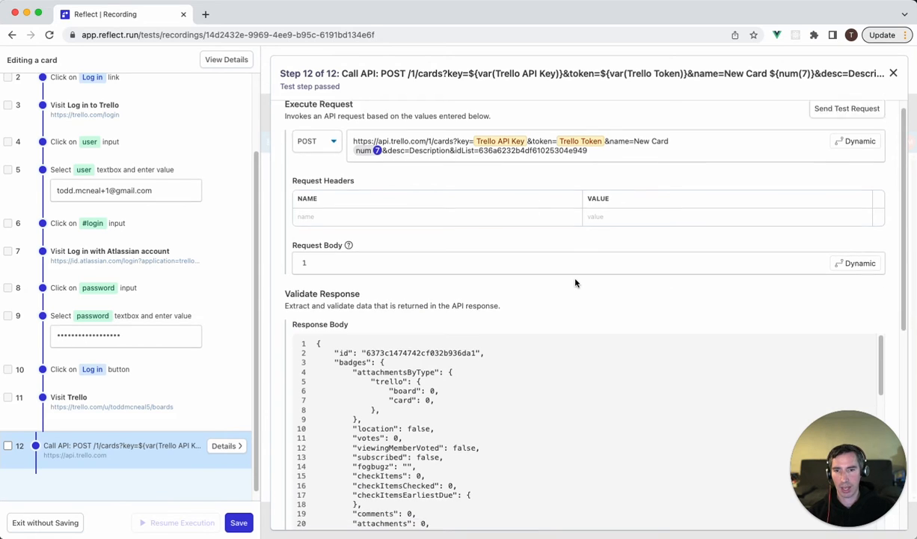
pyautogui.scroll(-8, 411, 277)
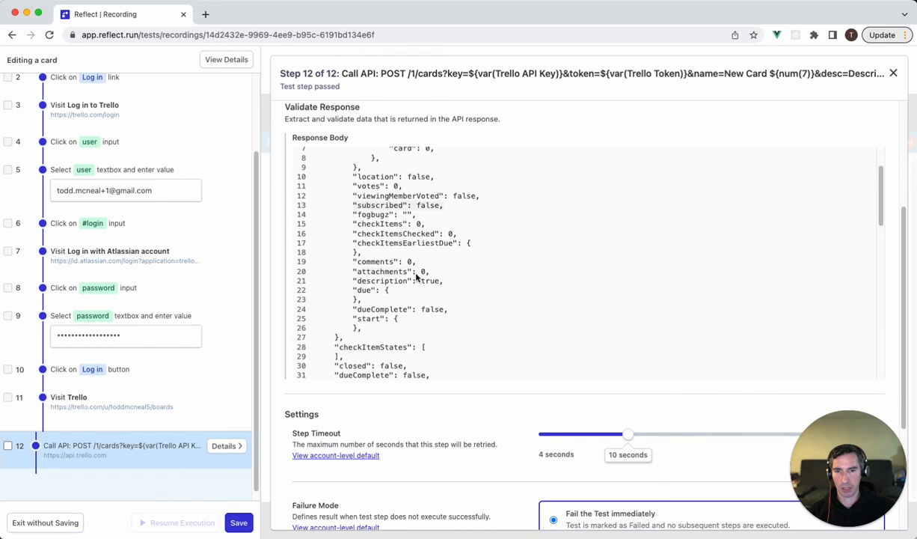
pyautogui.scroll(-10, 411, 278)
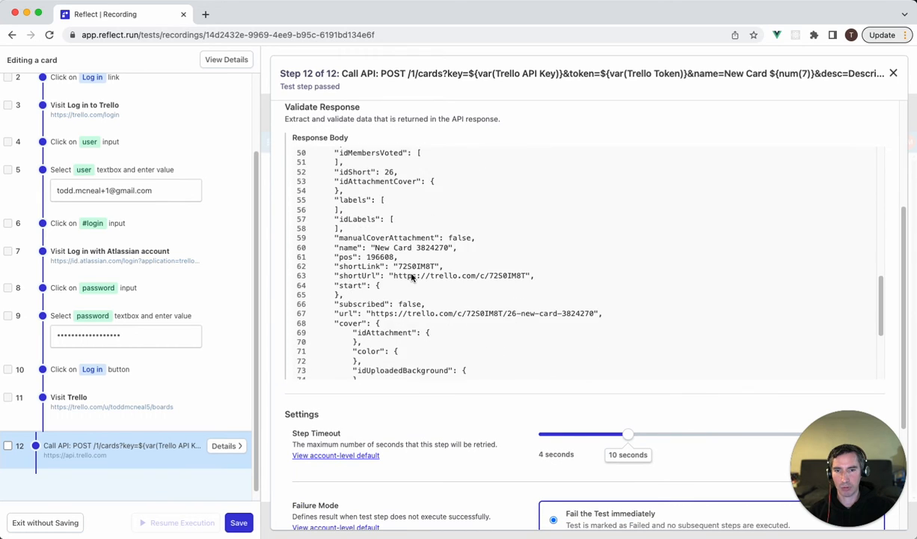
pyautogui.scroll(-1, 411, 277)
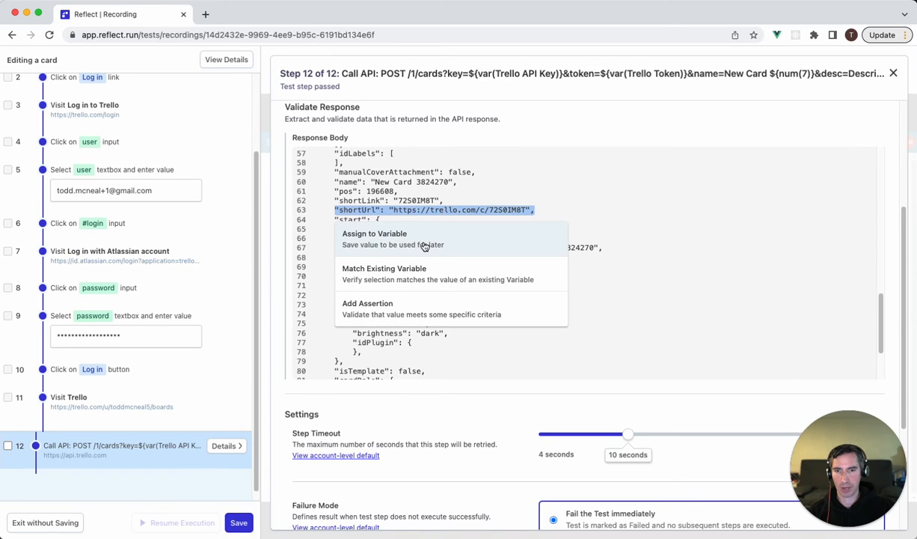
pyautogui.click(424, 245)
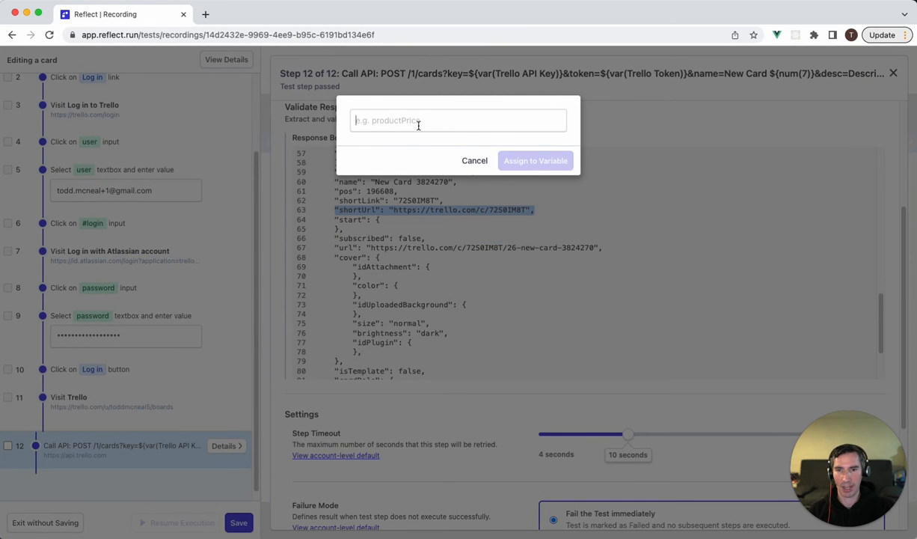
pyautogui.write('card url')
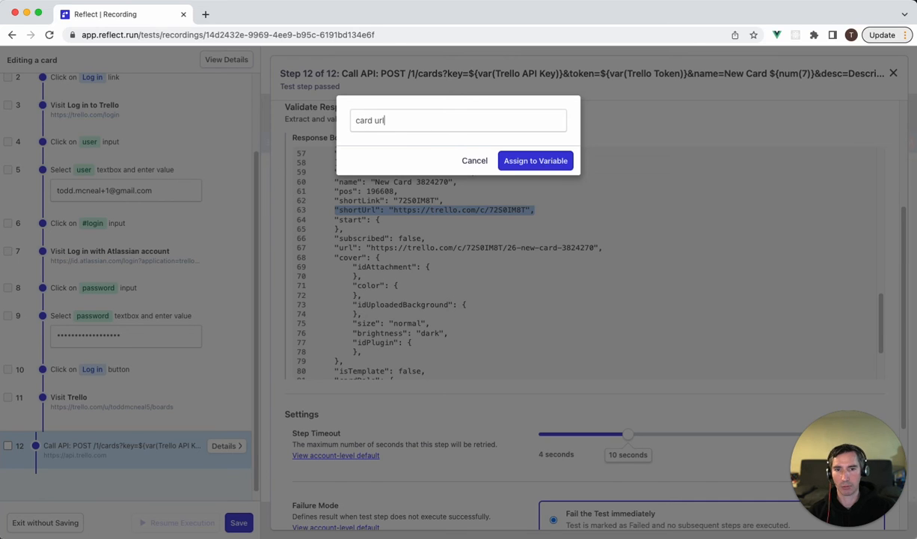
pyautogui.click(516, 160)
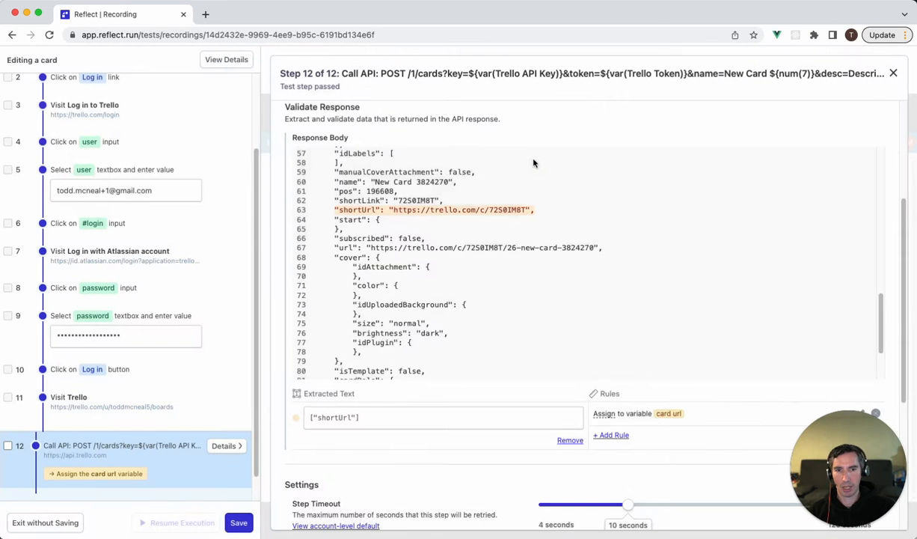
pyautogui.scroll(-2, 586, 330)
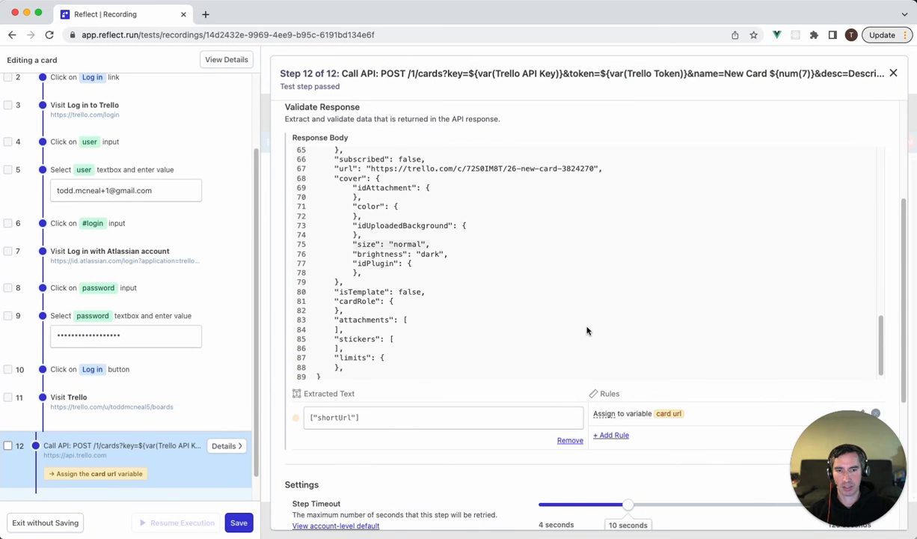
pyautogui.click(595, 432)
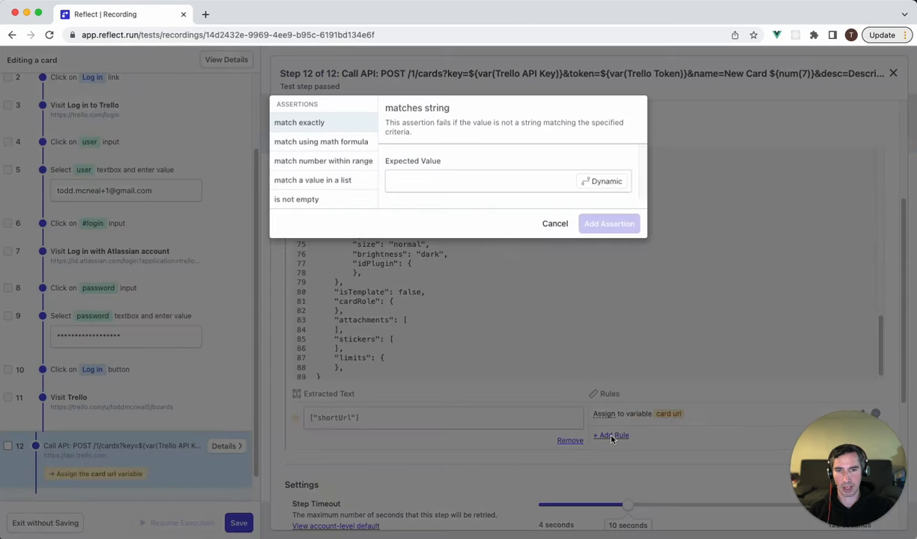
pyautogui.click(319, 139)
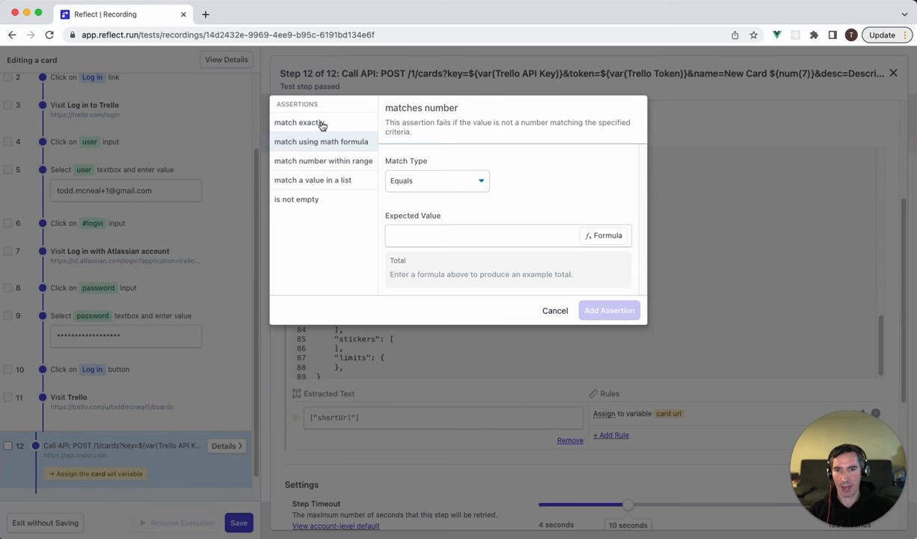
pyautogui.click(427, 239)
pyautogui.write('1 * 50')
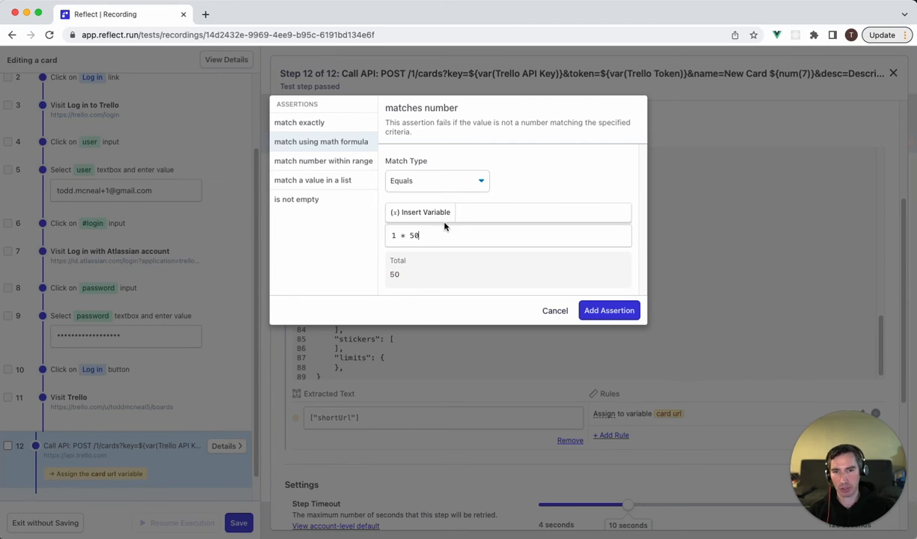
pyautogui.tripleClick(432, 239)
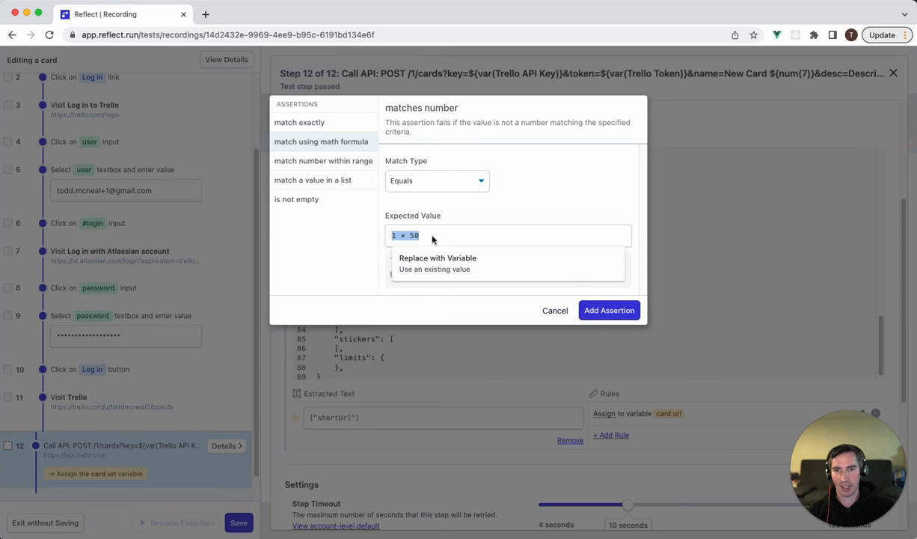
pyautogui.press('BackSpace')
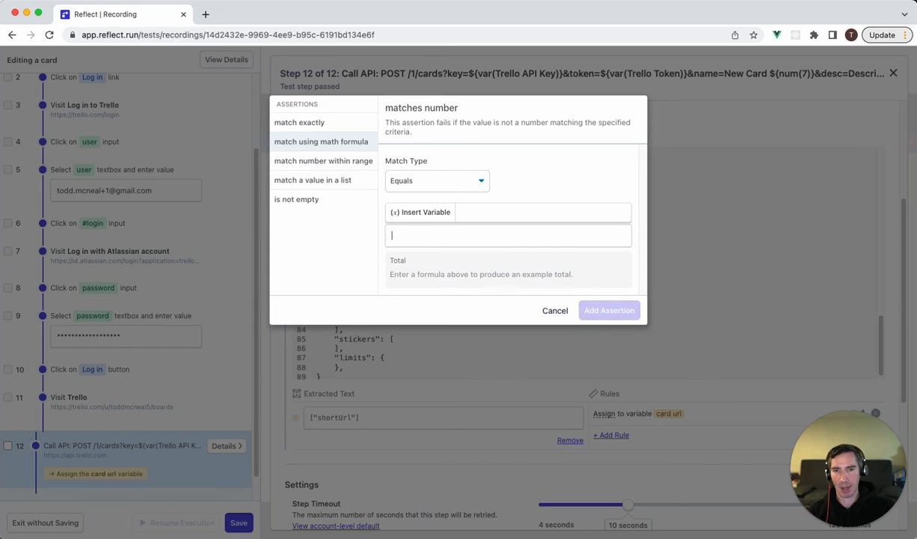
pyautogui.click(554, 311)
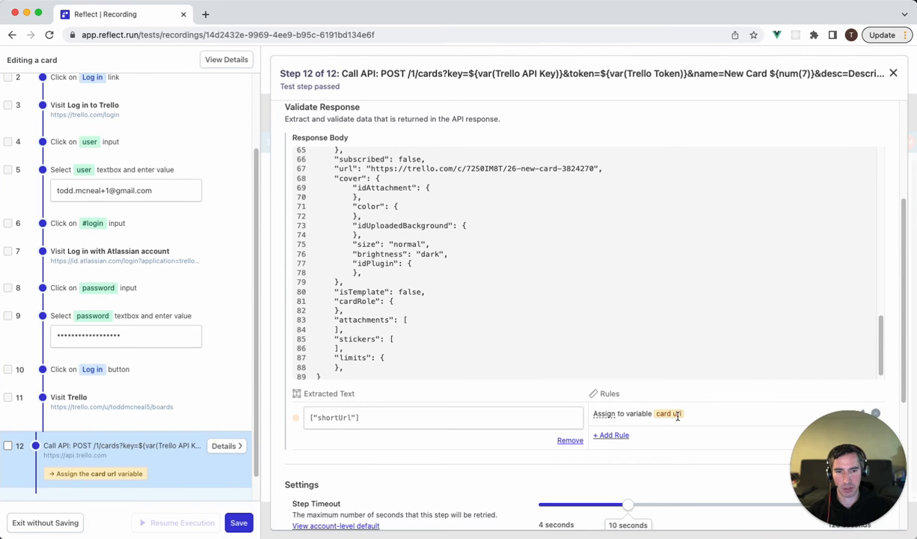
# Step: Close the API call details, navigate the recorded browser to the URL from the card url variable, and collapse the Log into Trello steps
pyautogui.click(893, 72)
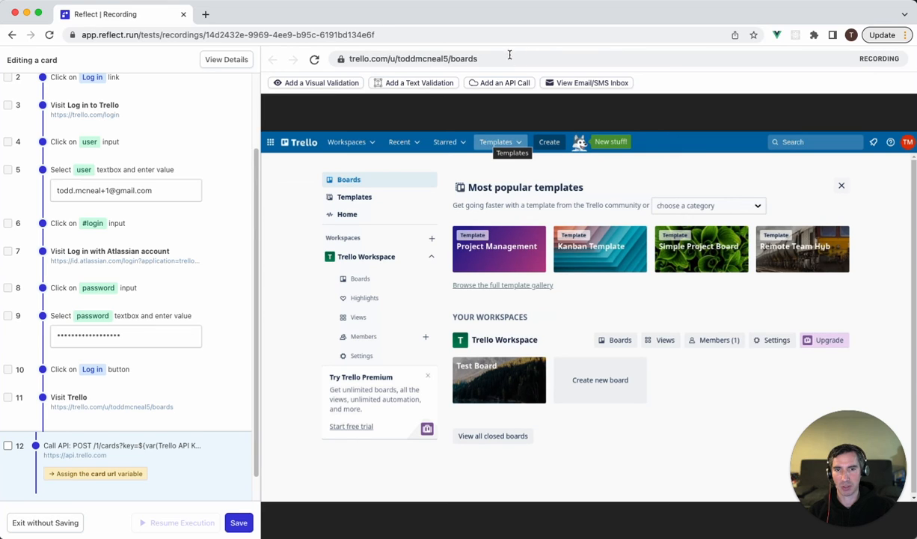
pyautogui.click(467, 59)
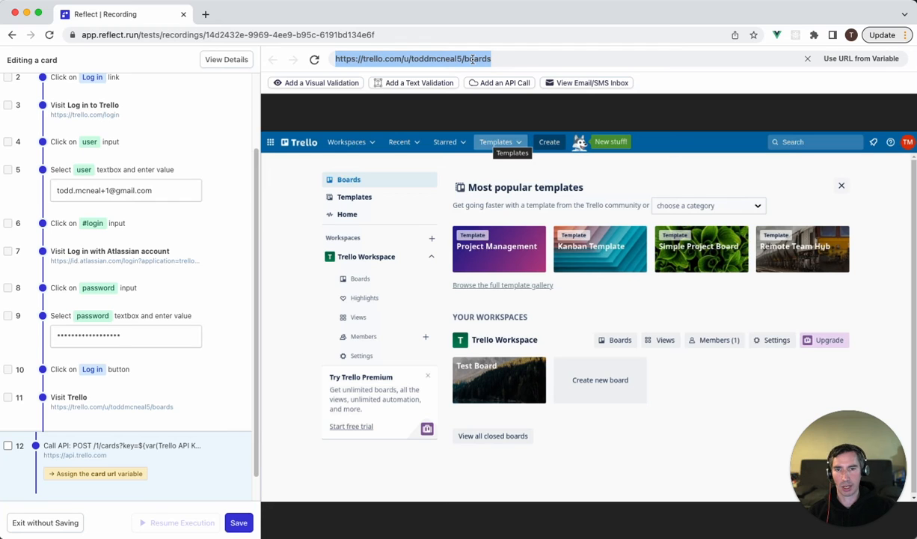
pyautogui.click(858, 59)
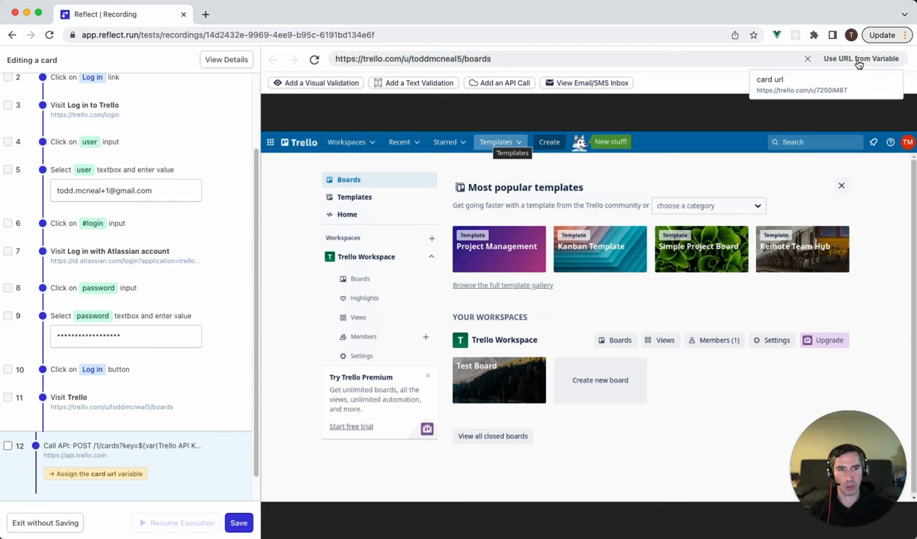
pyautogui.click(801, 86)
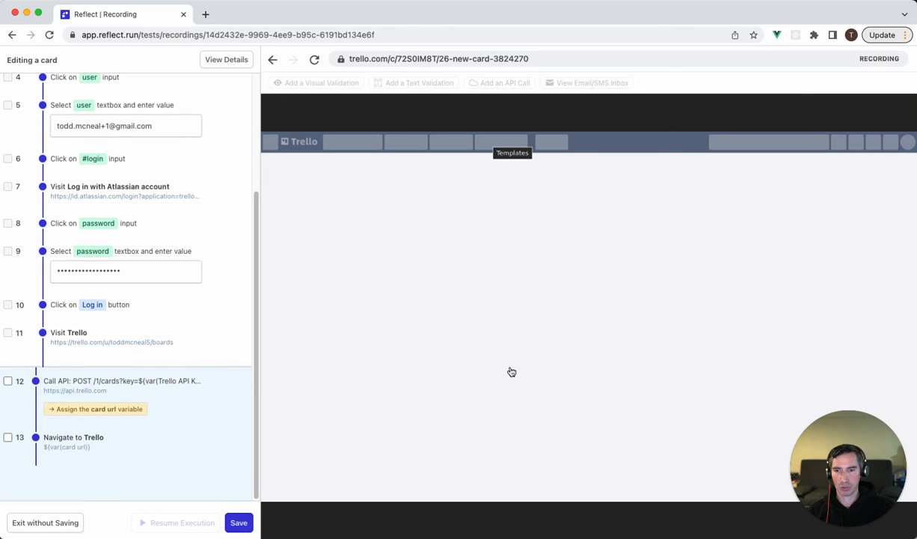
pyautogui.scroll(5, 33, 172)
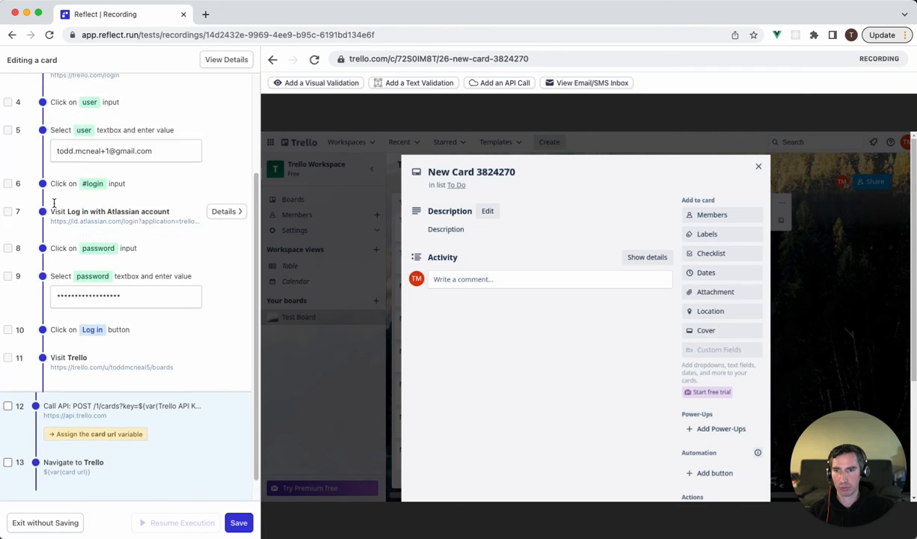
pyautogui.click(32, 125)
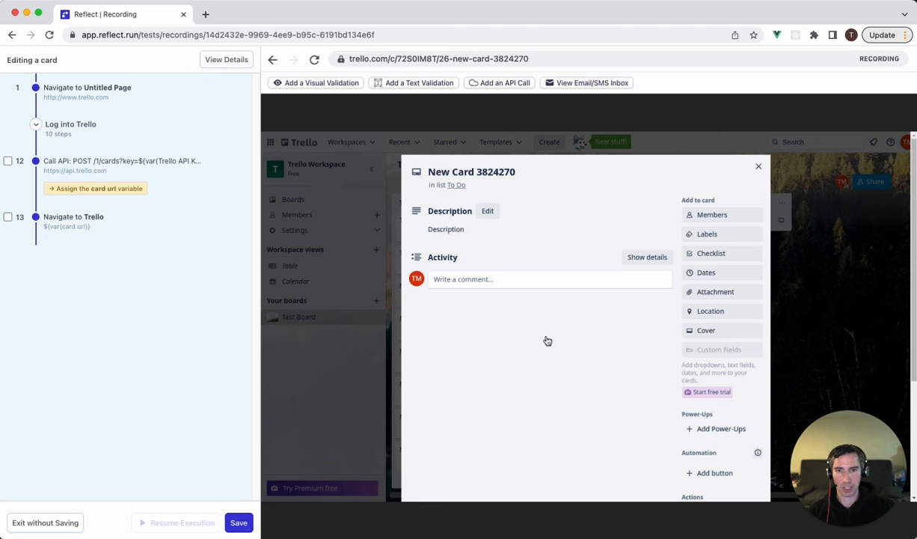
# Step: Add a visual validation of the "Description" text on the new card and save it as a test step
pyautogui.click(328, 83)
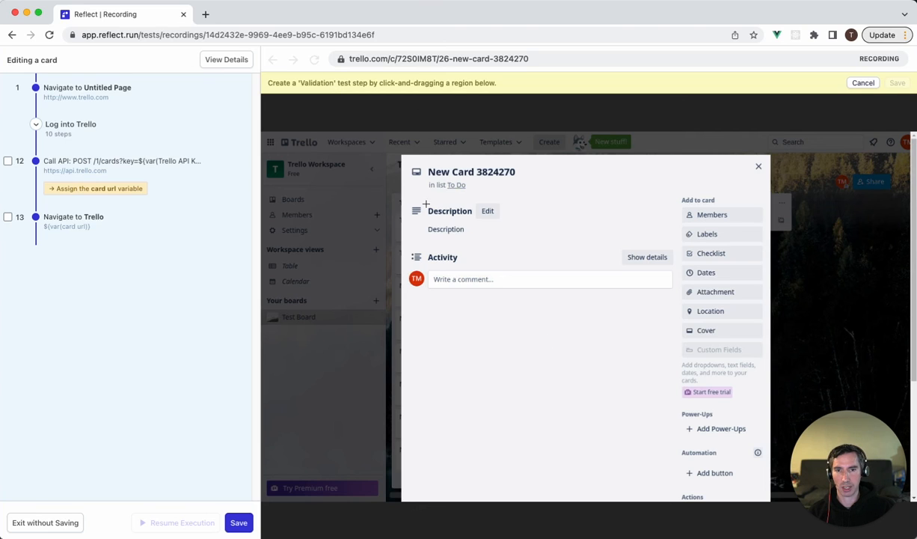
pyautogui.moveTo(419, 222); pyautogui.dragTo(611, 228)
pyautogui.click(897, 83)
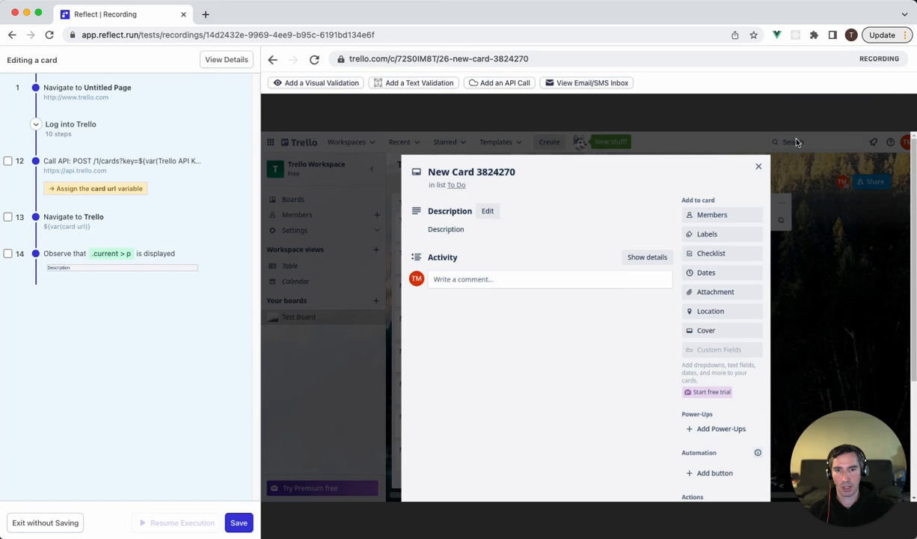
# Step: Change the card's description to "Description is edited" and save it
pyautogui.click(489, 213)
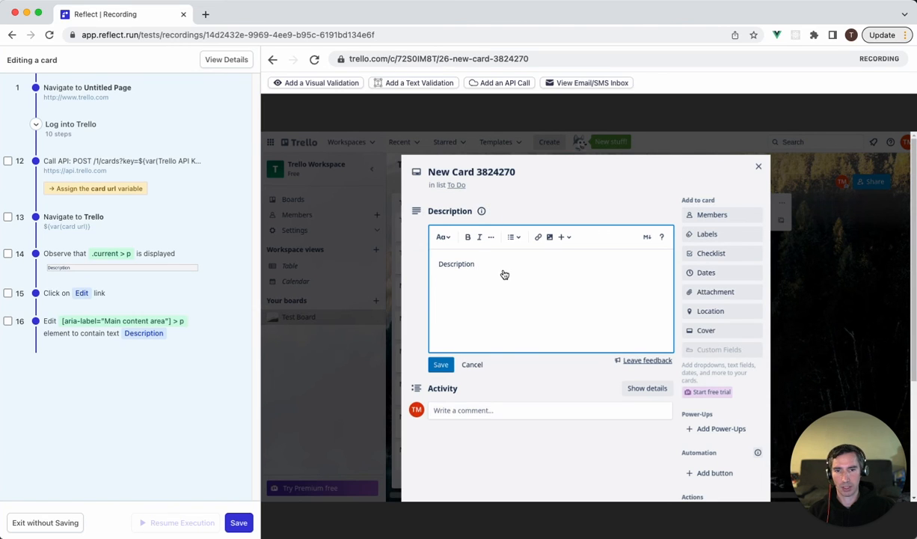
pyautogui.write('is edite')
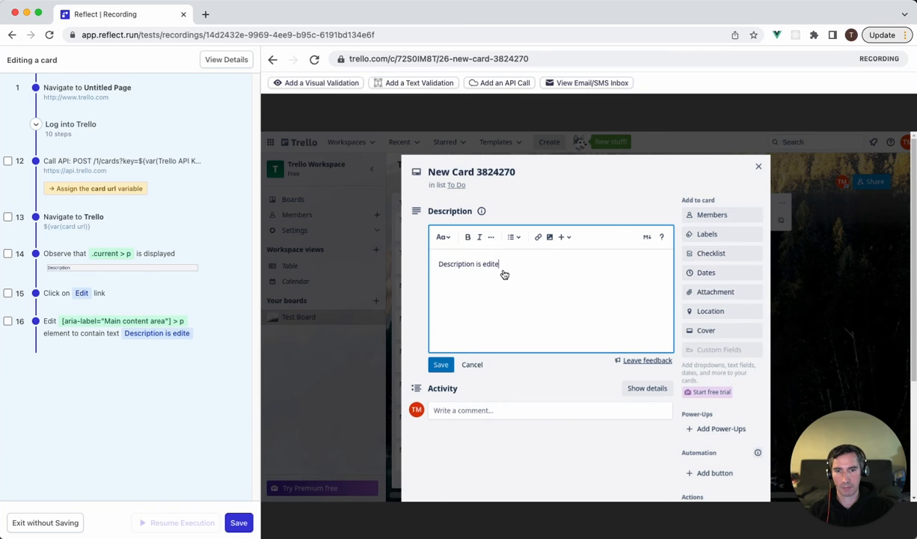
pyautogui.write('d')
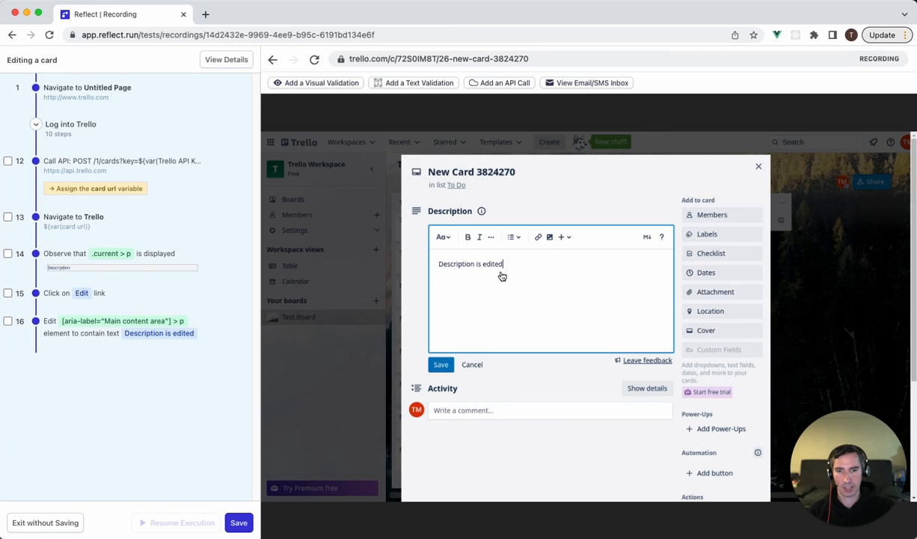
pyautogui.click(442, 365)
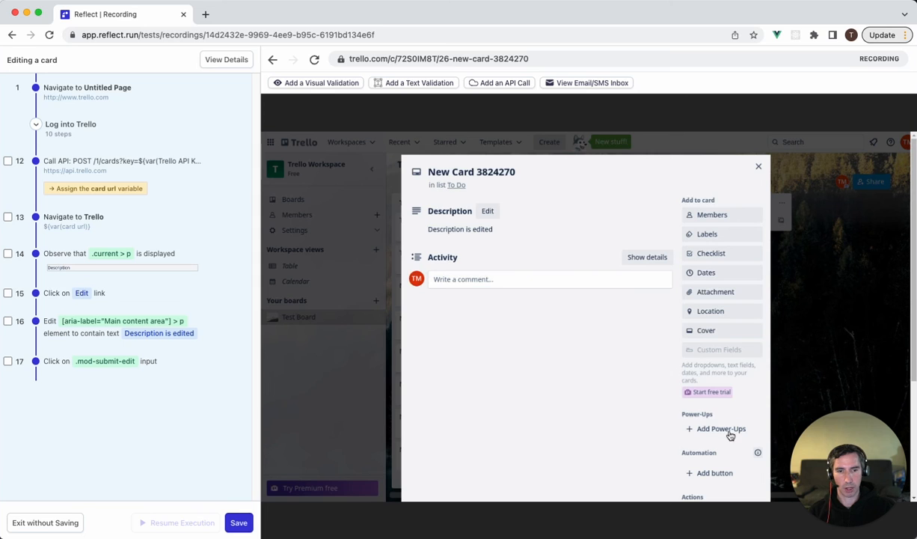
# Step: Archive the card and request its deletion
pyautogui.scroll(-5, 730, 435)
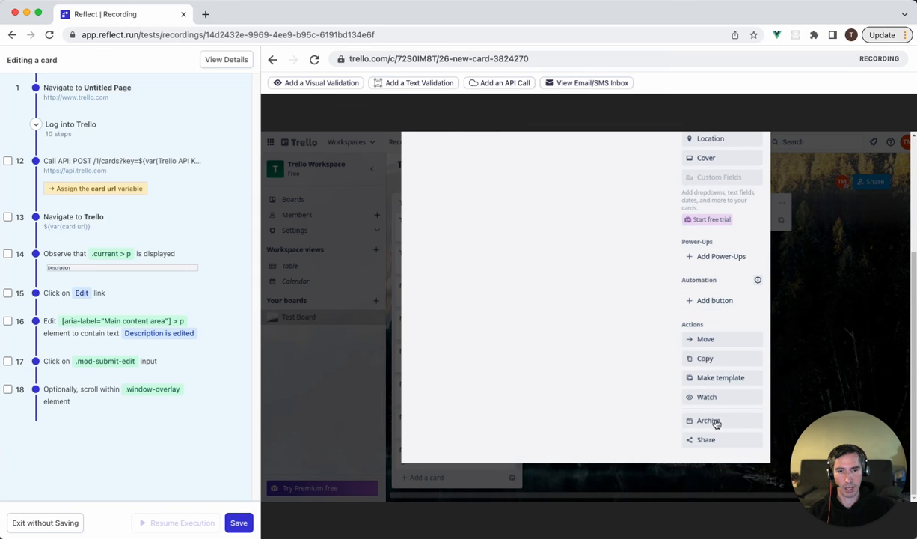
pyautogui.click(714, 423)
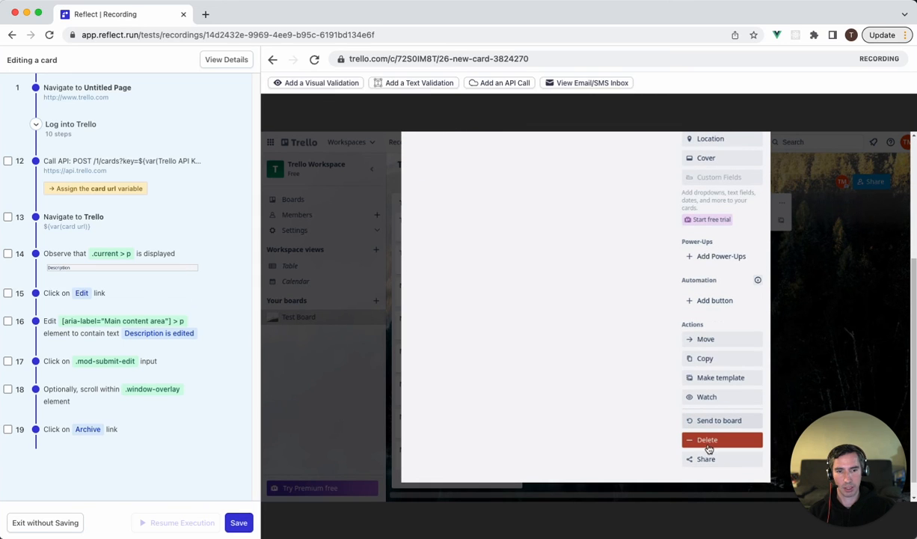
pyautogui.click(709, 443)
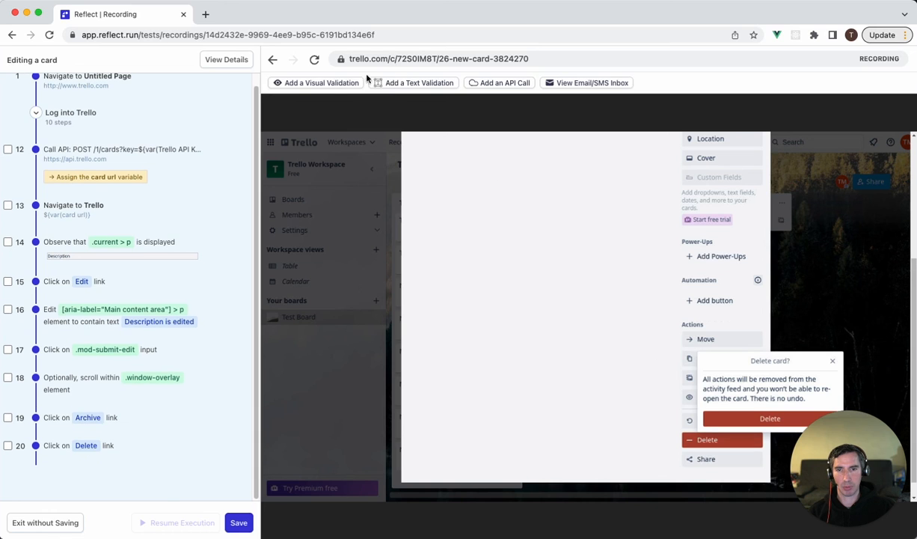
# Step: Add a visual validation of the "Delete card?" confirmation popup, save it, and confirm the card's deletion
pyautogui.click(317, 83)
pyautogui.moveTo(690, 347); pyautogui.dragTo(825, 407)
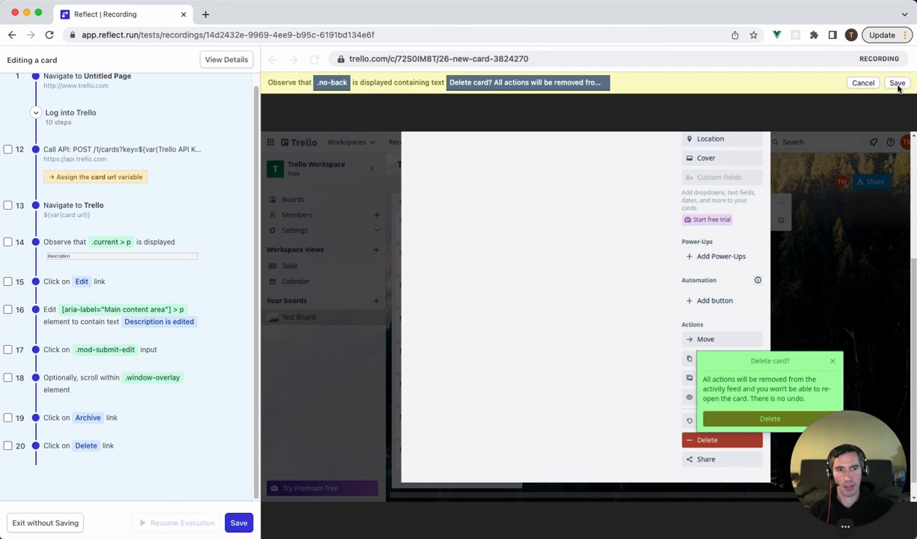
pyautogui.click(897, 84)
pyautogui.click(770, 419)
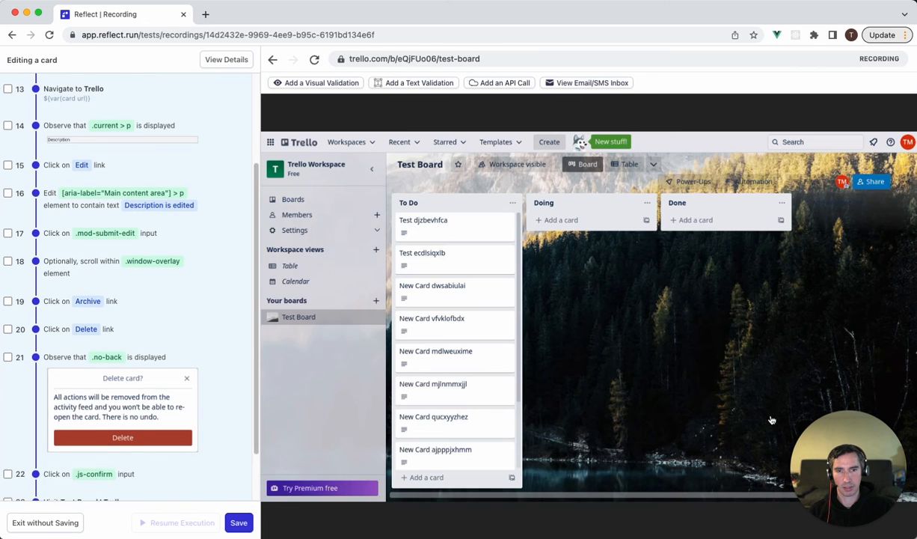
# Step: Review the recorded steps, save the "Editing a card" test, and open it for viewing
pyautogui.scroll(1, 121, 240)
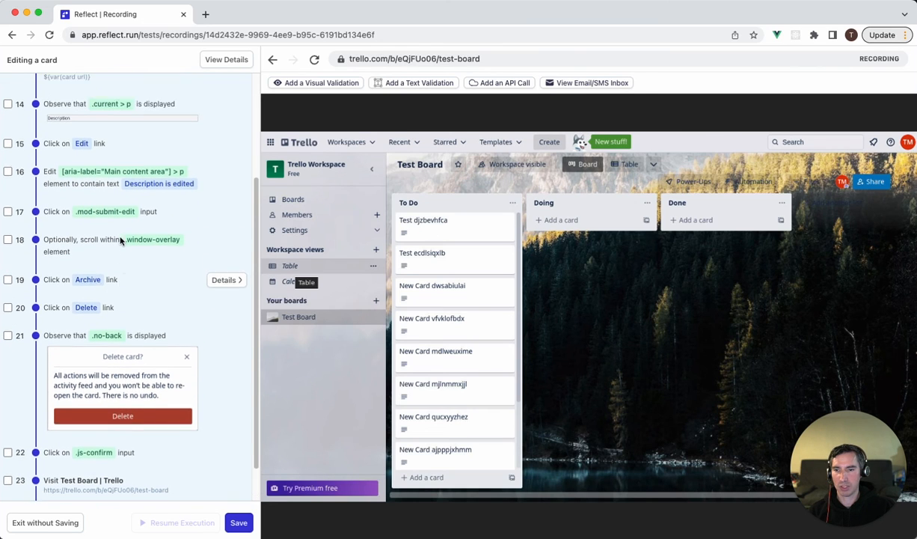
pyautogui.scroll(5, 112, 269)
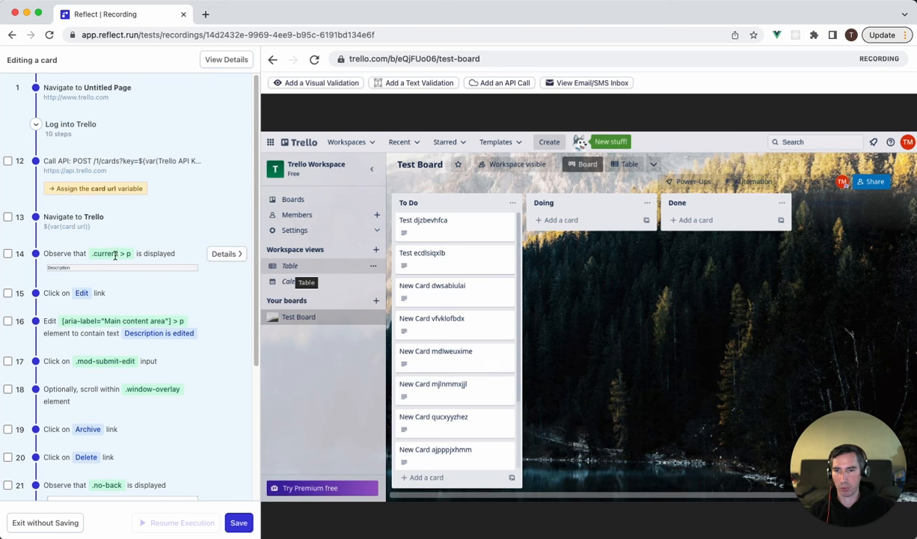
pyautogui.scroll(-6, 131, 368)
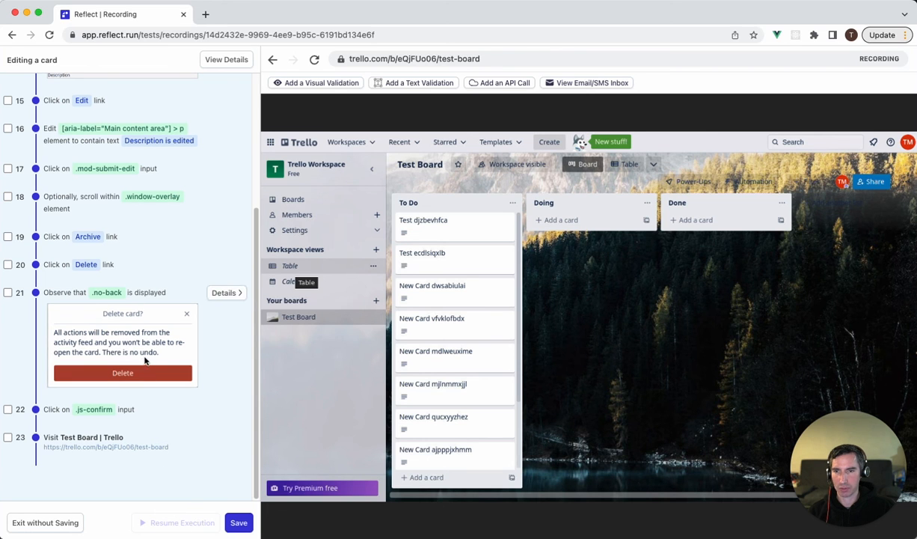
pyautogui.click(237, 521)
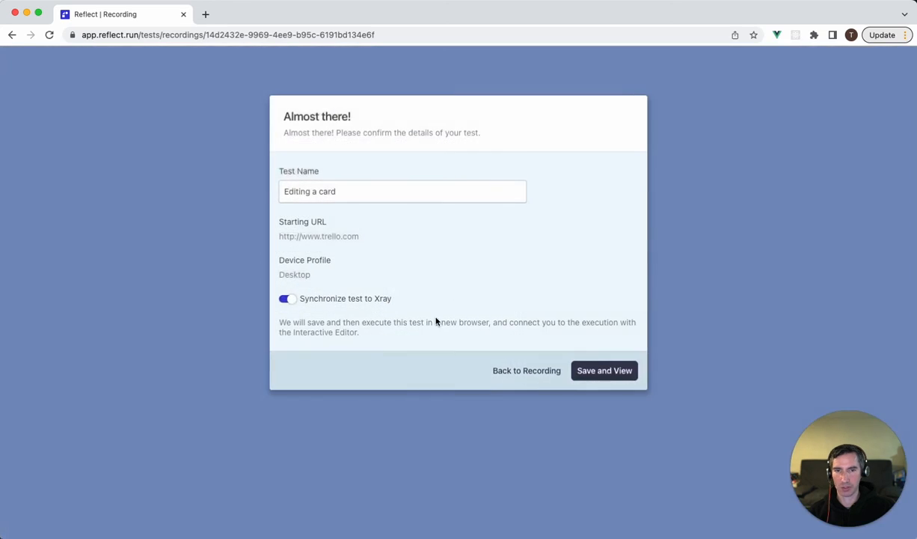
pyautogui.click(610, 371)
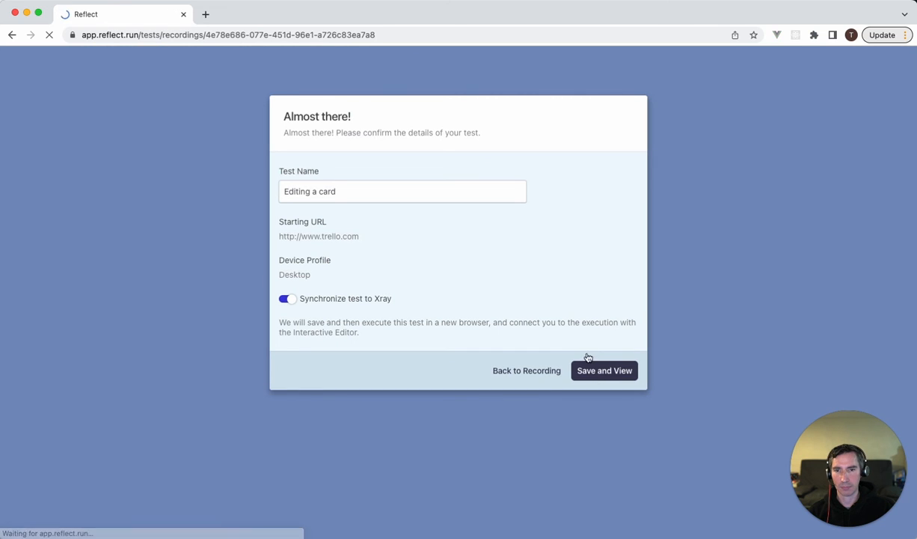